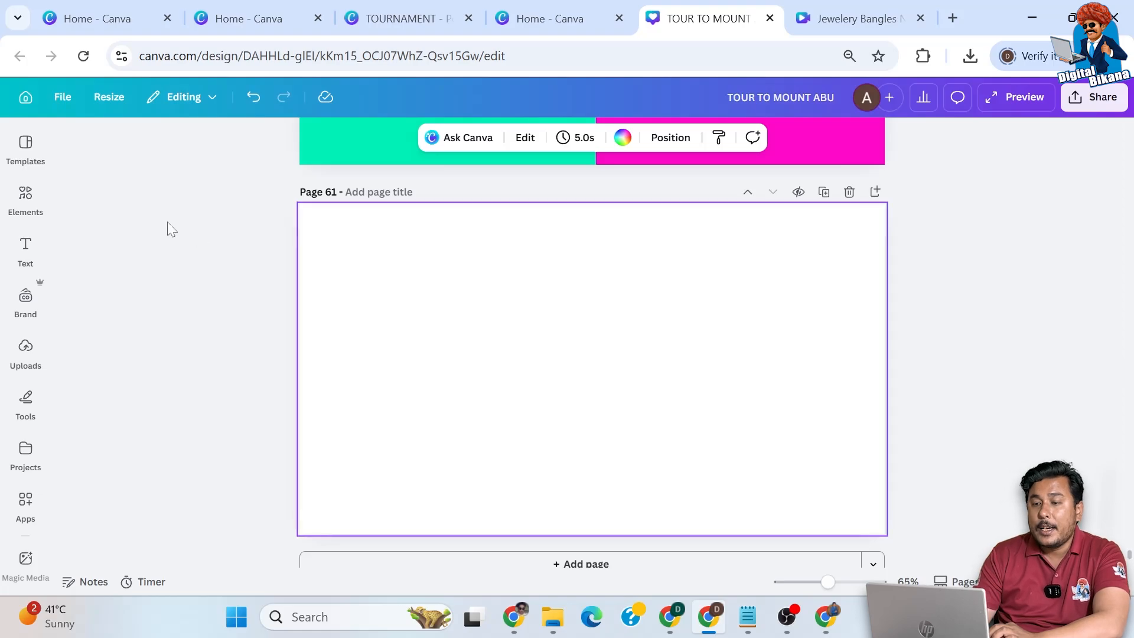
Search the elements for ROAD photos and add the straight road through purple flower fields to page 61.
left_click(26, 198)
left_click_drag(101, 149, 51, 153)
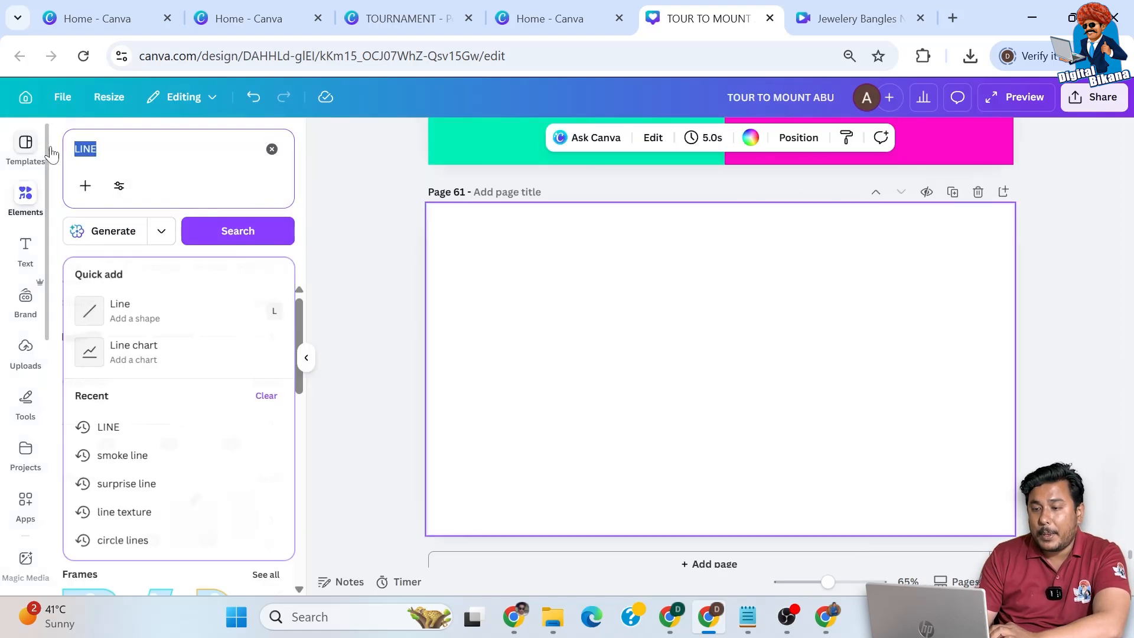
type("ROAD")
key("Return")
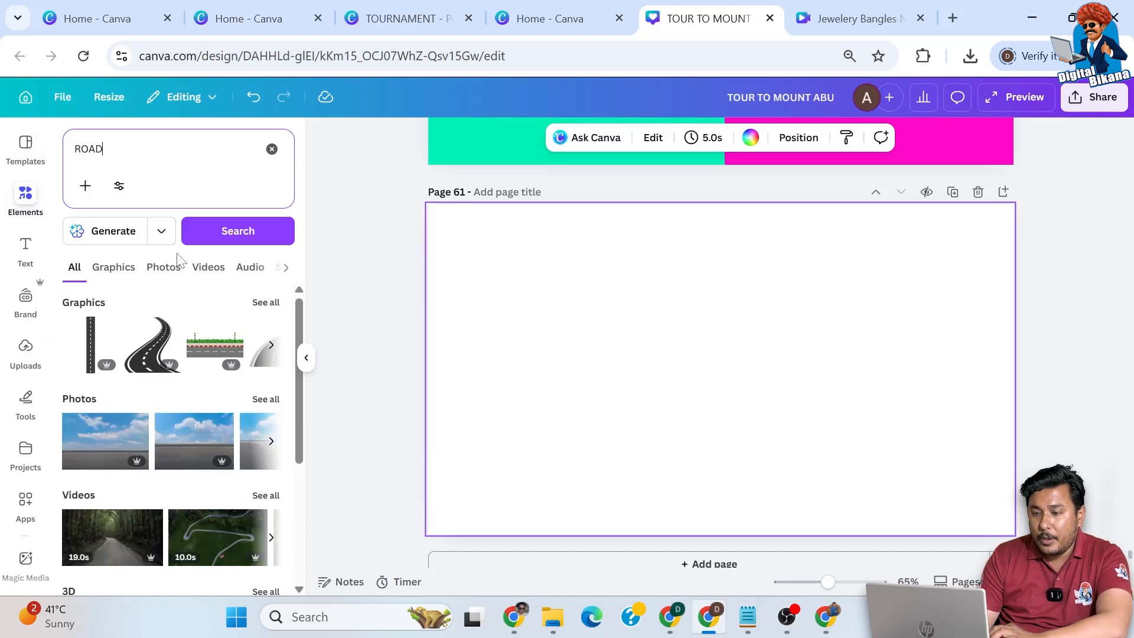
left_click(176, 272)
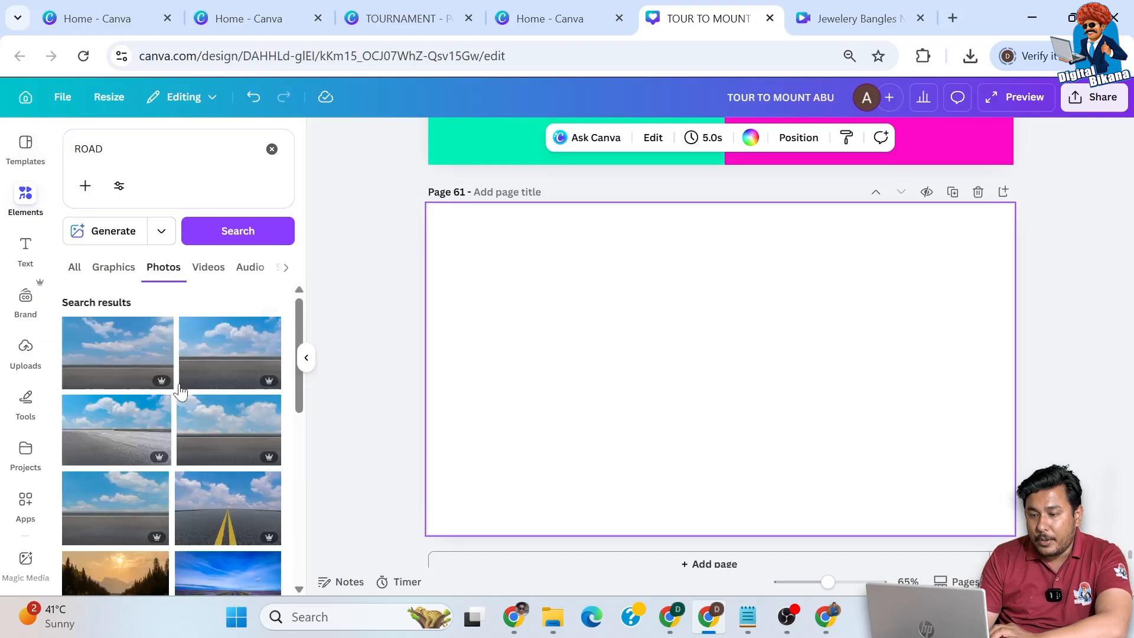
scroll(180, 391, "down", 5)
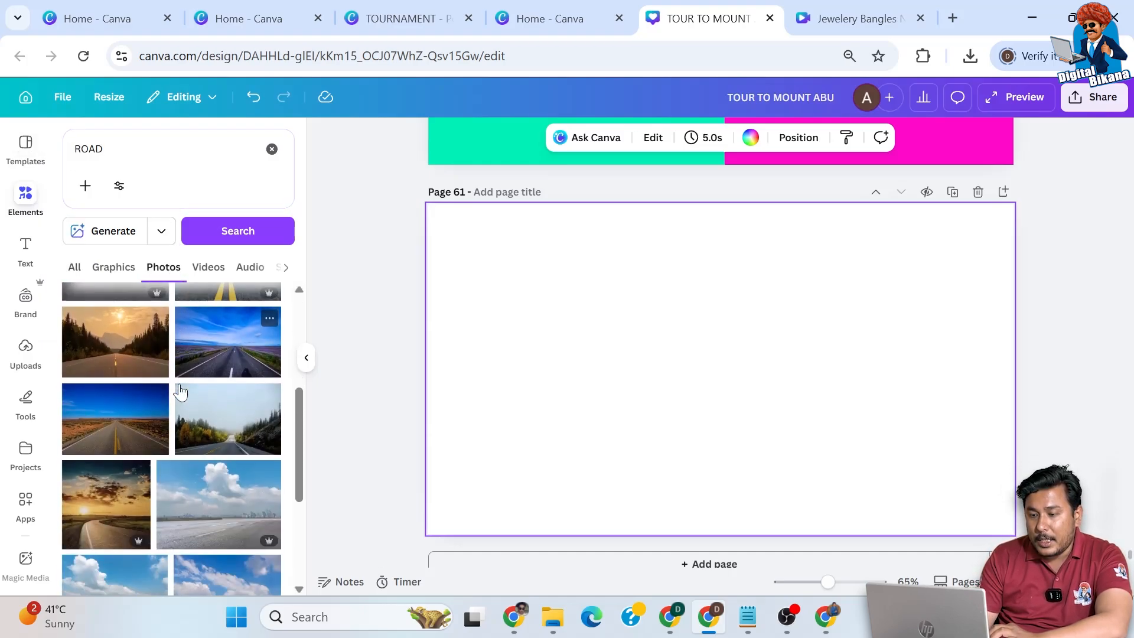
left_click(222, 354)
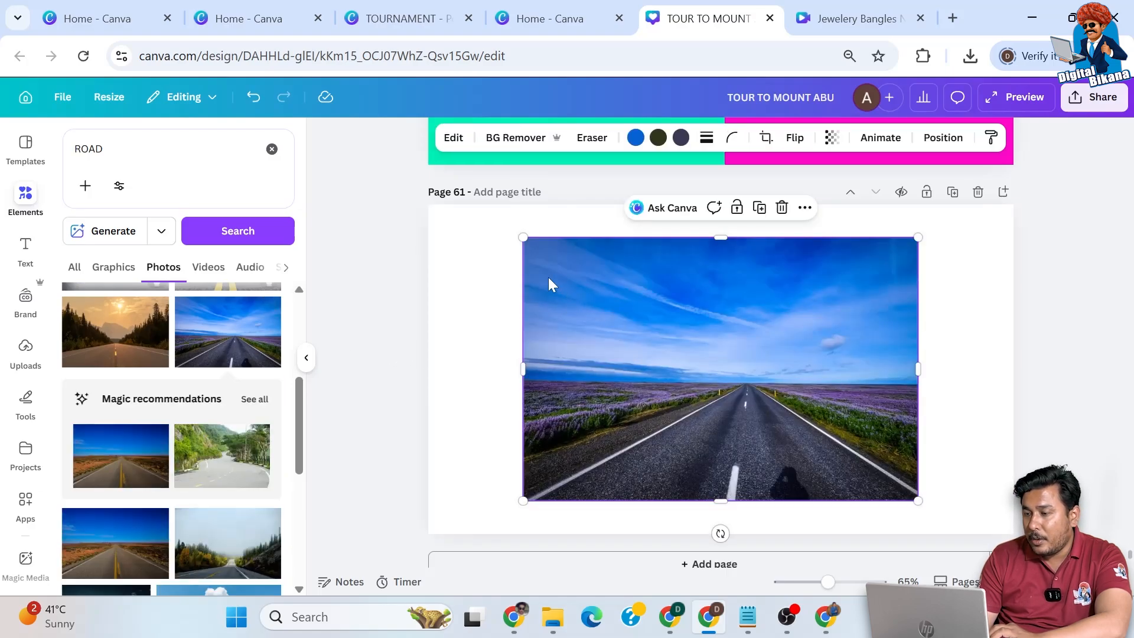
Remove the road photo's background and enlarge the photo to fill the page's full height.
left_click(515, 137)
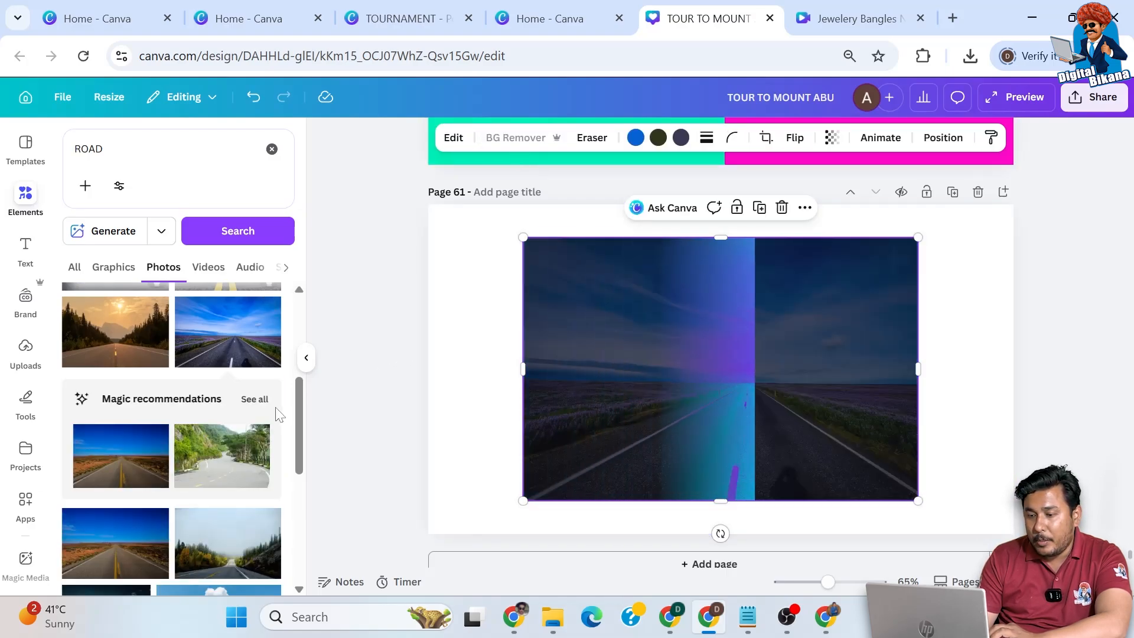
scroll(200, 494, "down", 2)
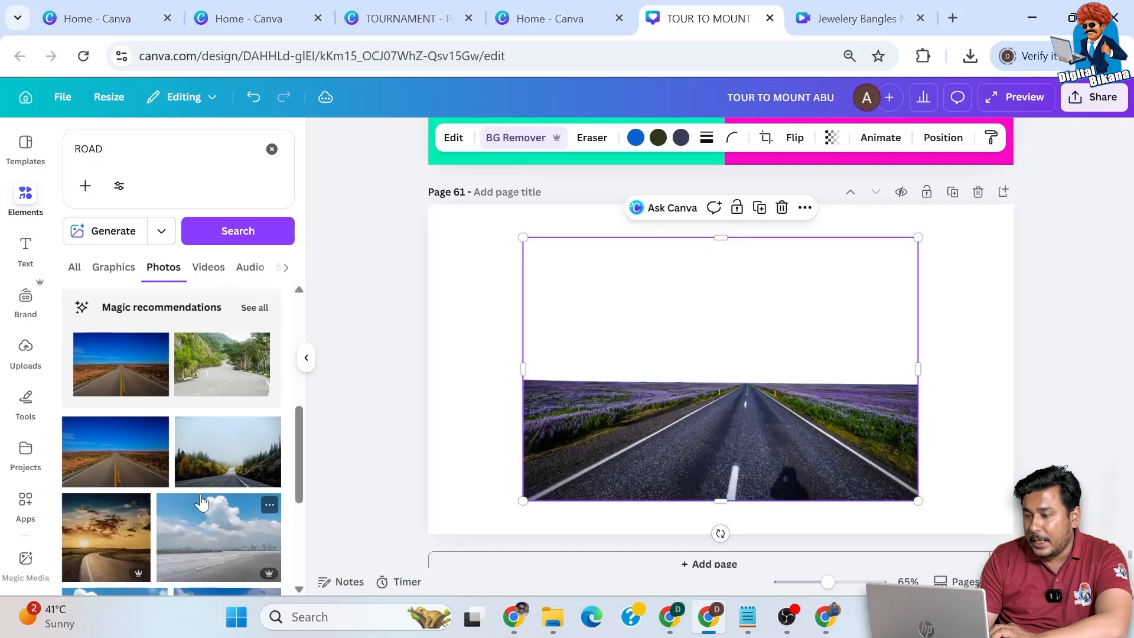
scroll(195, 505, "down", 4)
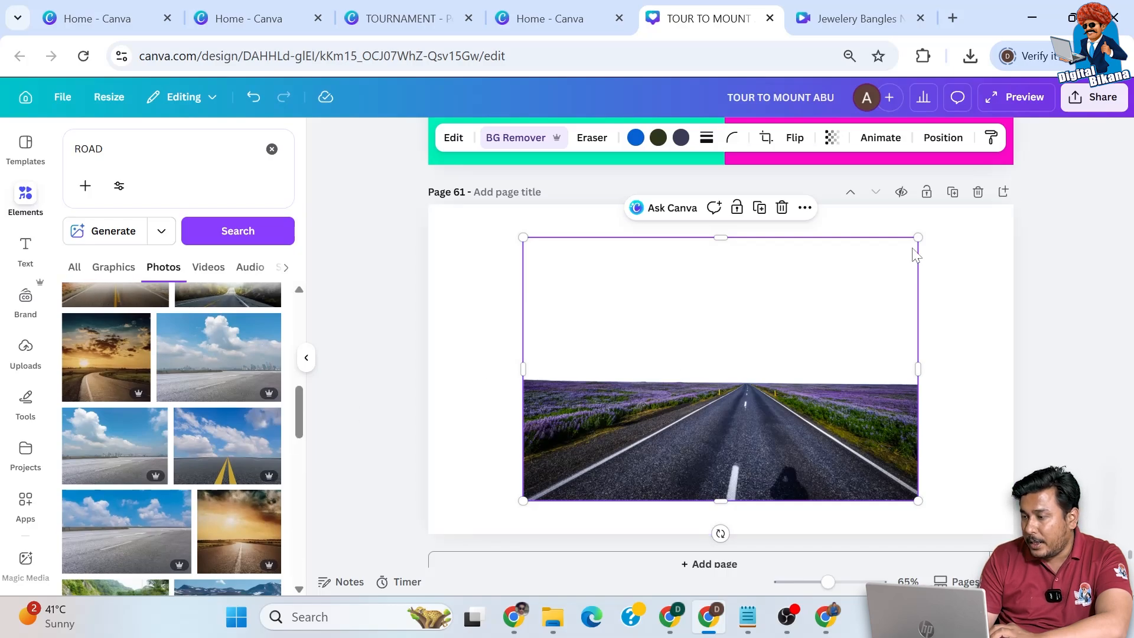
left_click_drag(938, 224, 966, 206)
left_click_drag(523, 501, 460, 512)
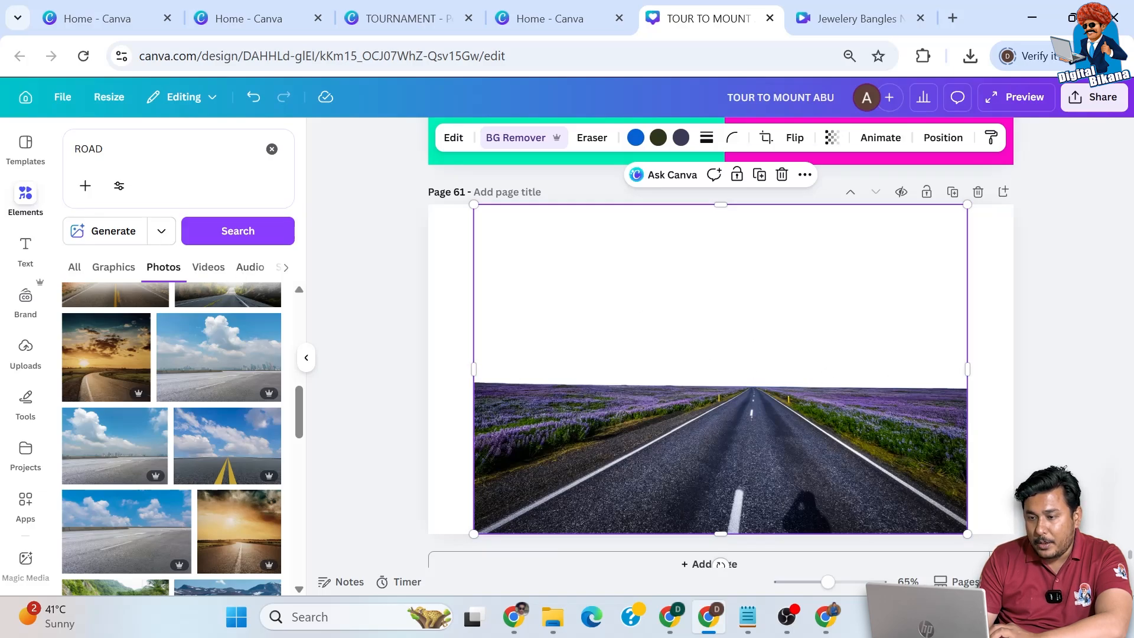
Search the elements for SHAPE, add a rectangle to the page and tilt it toward the road's left edge.
left_click(96, 149)
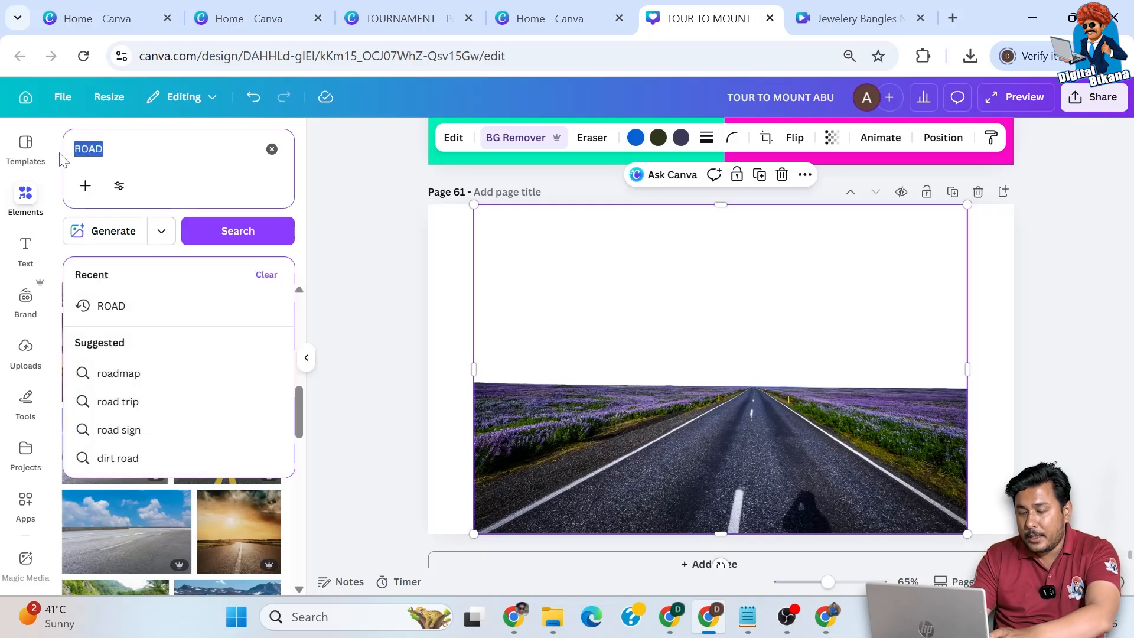
type("SHAPE")
key("Return")
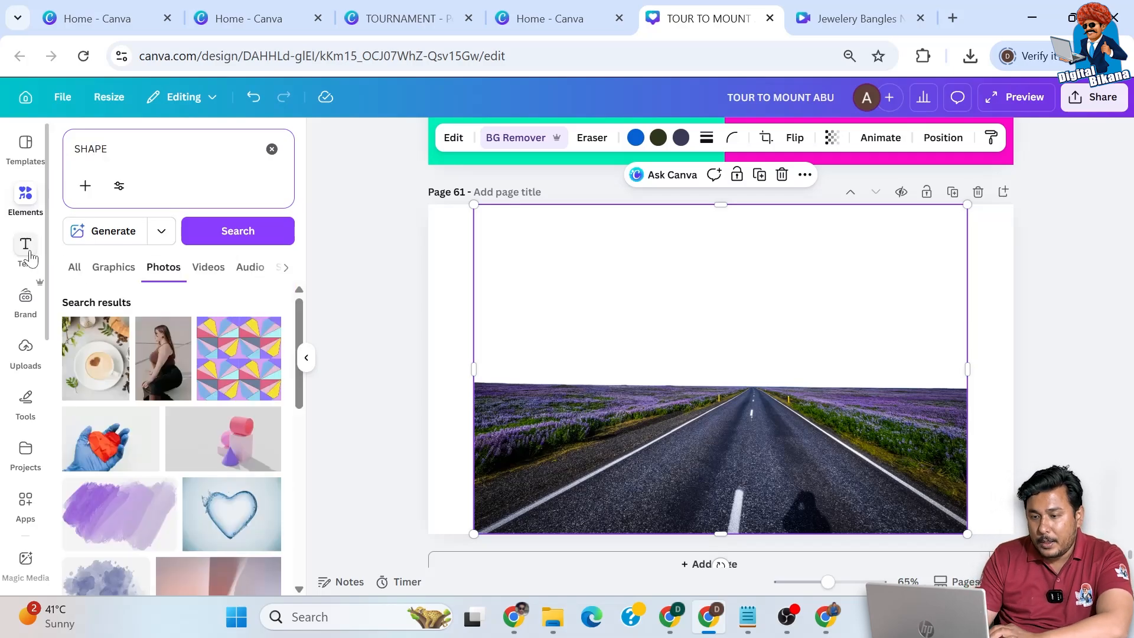
left_click(74, 270)
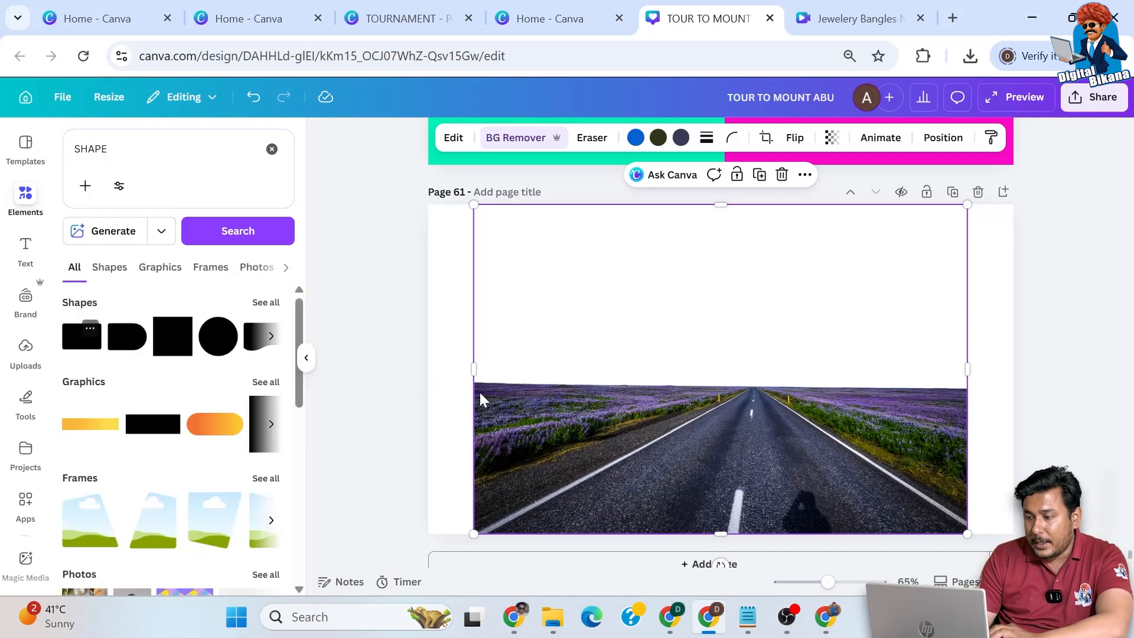
left_click_drag(722, 435, 758, 422)
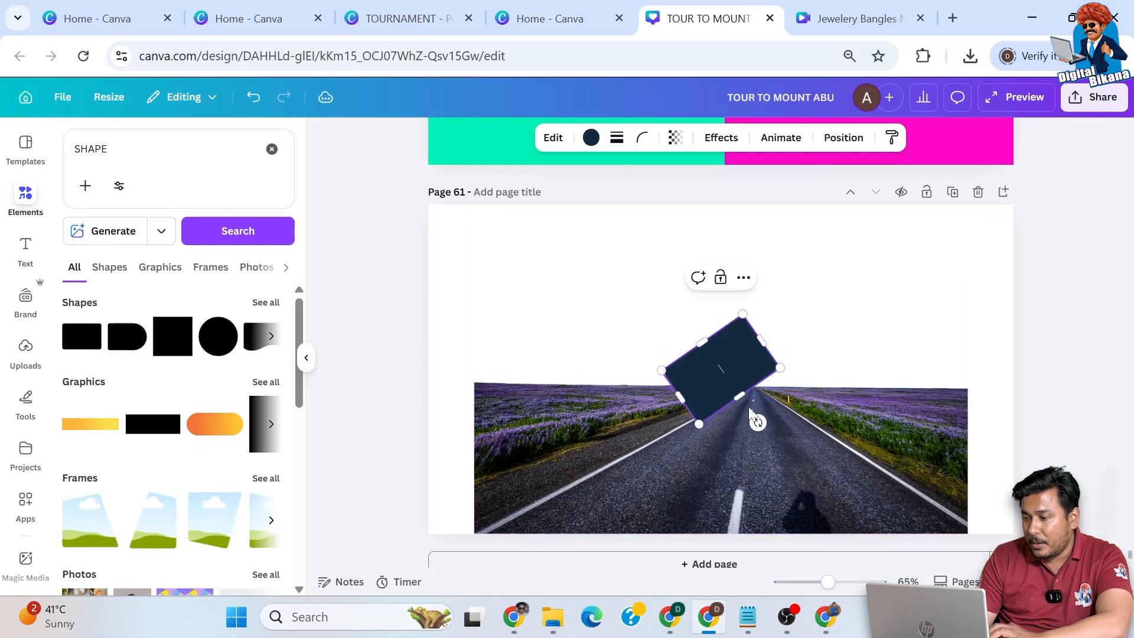
Enlarge, move and rotate the rectangle so its lower edge follows the road's left side and covers the field there.
left_click_drag(742, 373, 837, 334)
left_click_drag(691, 437, 567, 341)
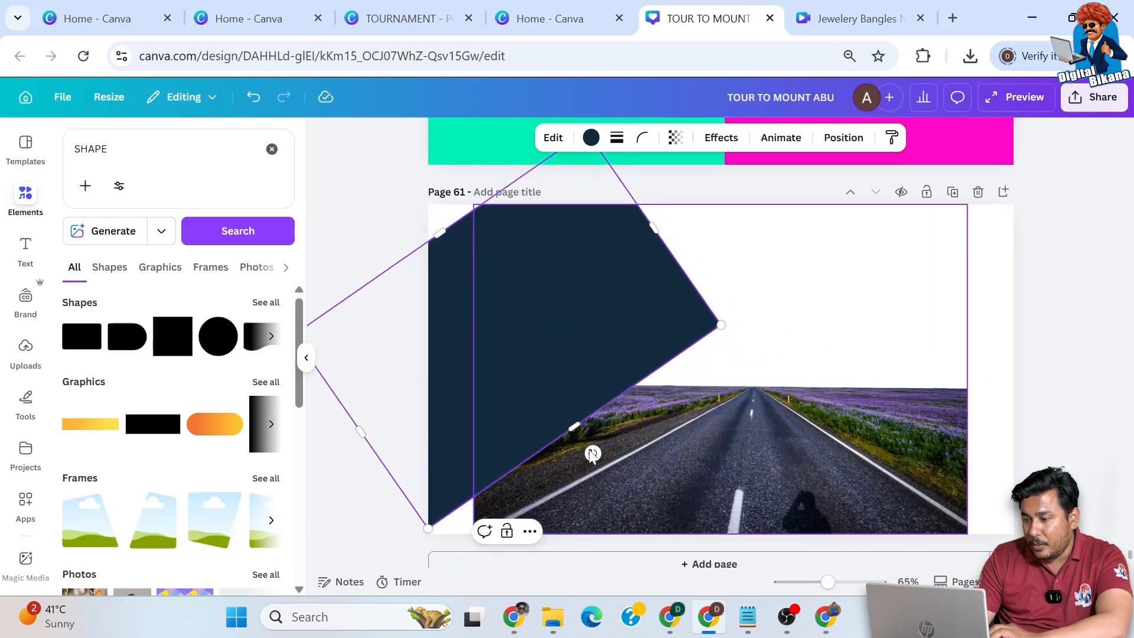
left_click_drag(591, 454, 568, 479)
left_click_drag(565, 390, 590, 393)
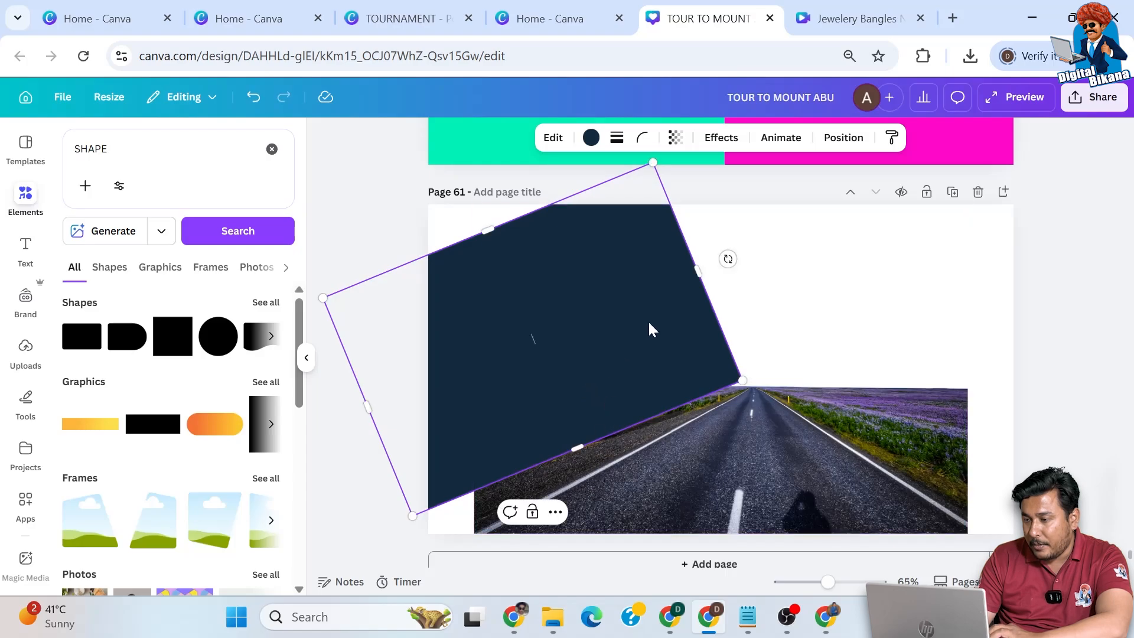
left_click_drag(729, 259, 771, 245)
Fill the tilted rectangle with white.
left_click(591, 138)
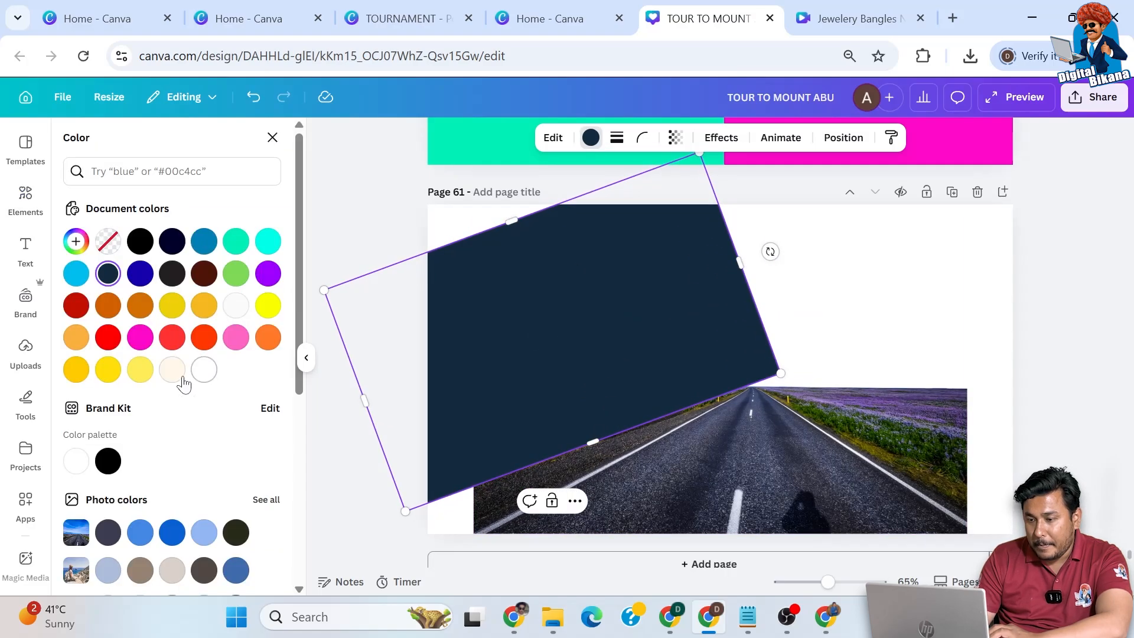
left_click(204, 370)
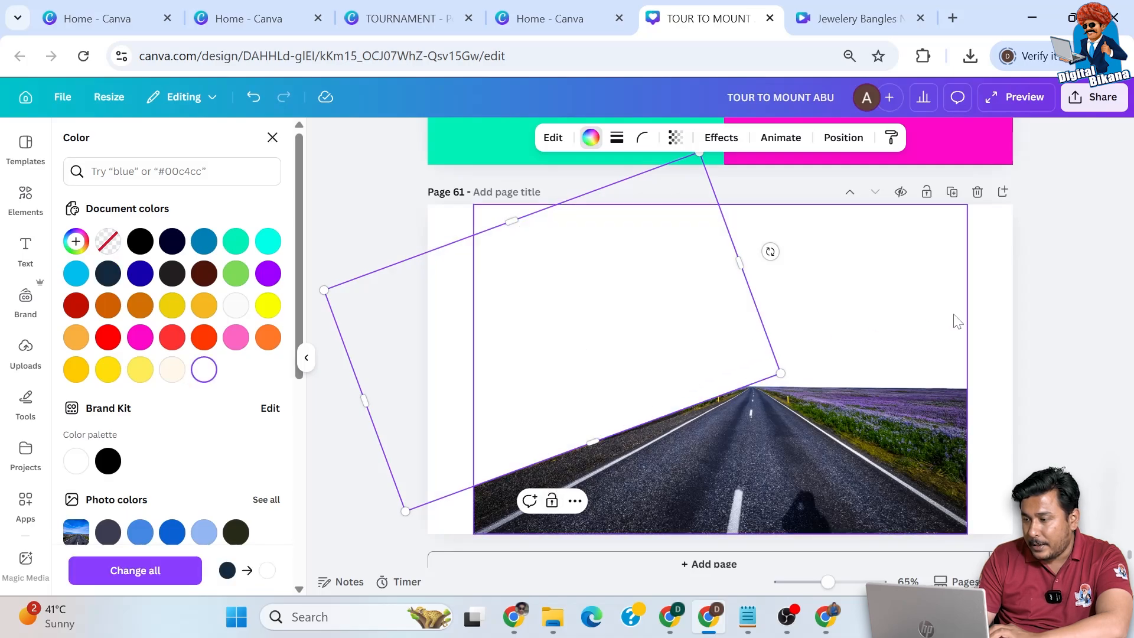
left_click(1052, 329)
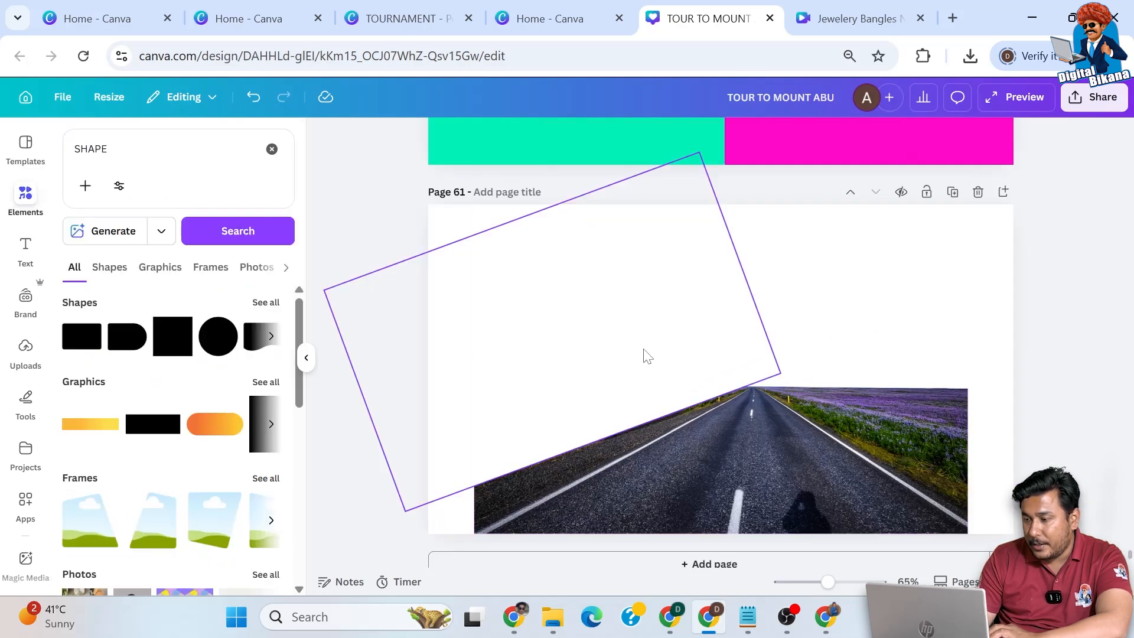
Duplicate the white rectangle, then rotate and place the copy along the road's right edge to hide the field there.
left_click(618, 354)
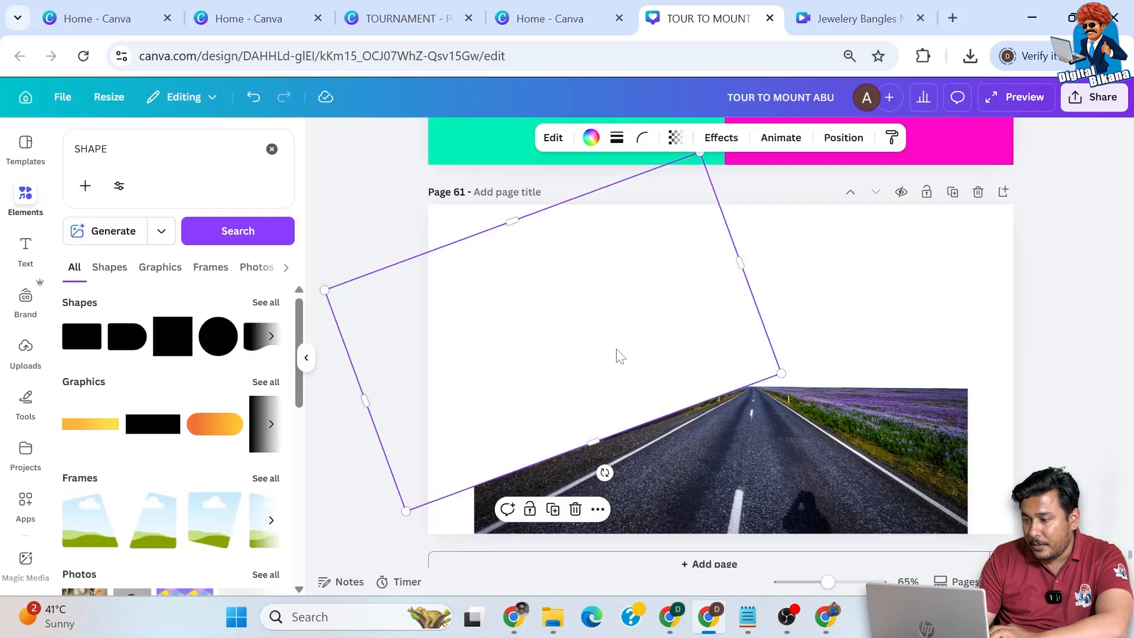
left_click(553, 509)
left_click_drag(644, 346, 925, 300)
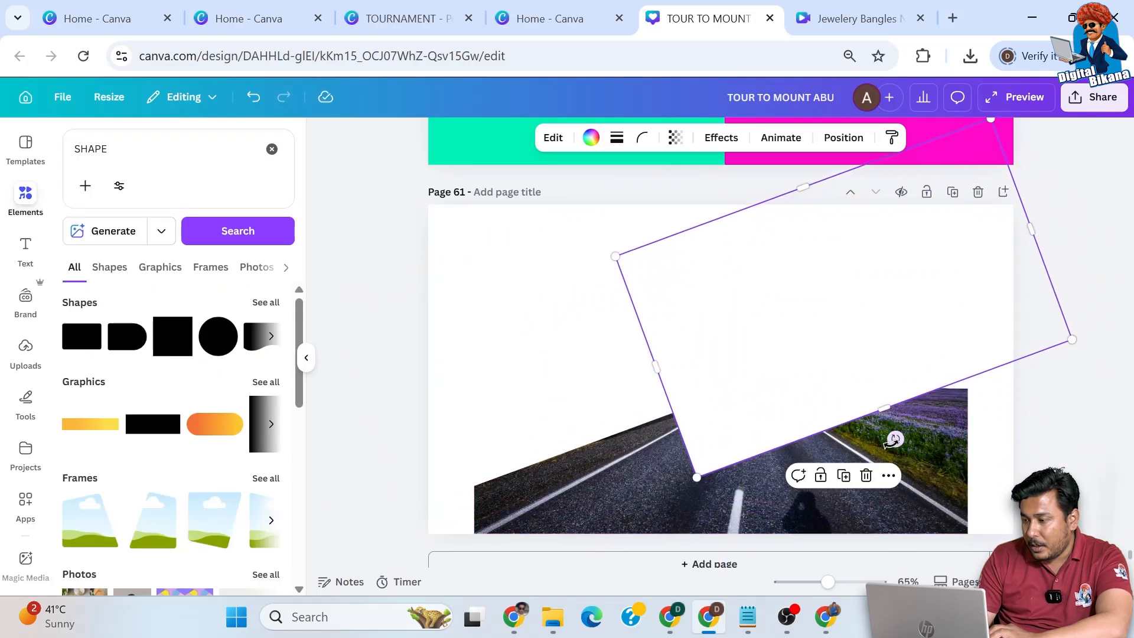
left_click_drag(893, 440, 722, 481)
left_click_drag(850, 309, 891, 347)
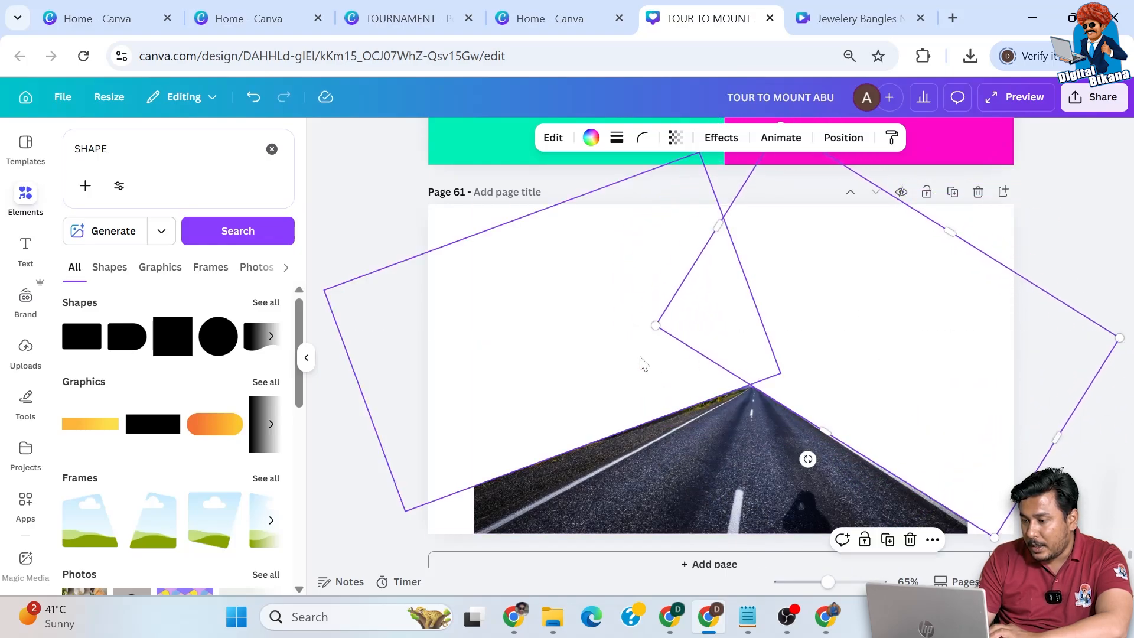
Shift the left white rectangle slightly to the right so its corner meets the road's far end.
left_click(639, 358)
left_click_drag(643, 363, 647, 355)
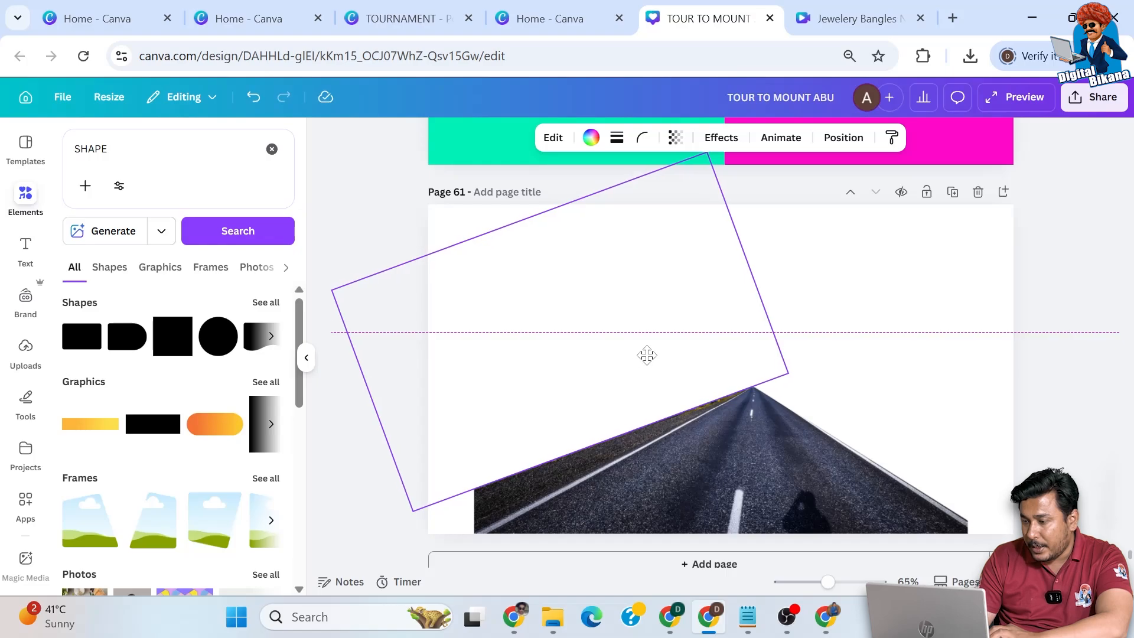
left_click_drag(647, 355, 647, 355)
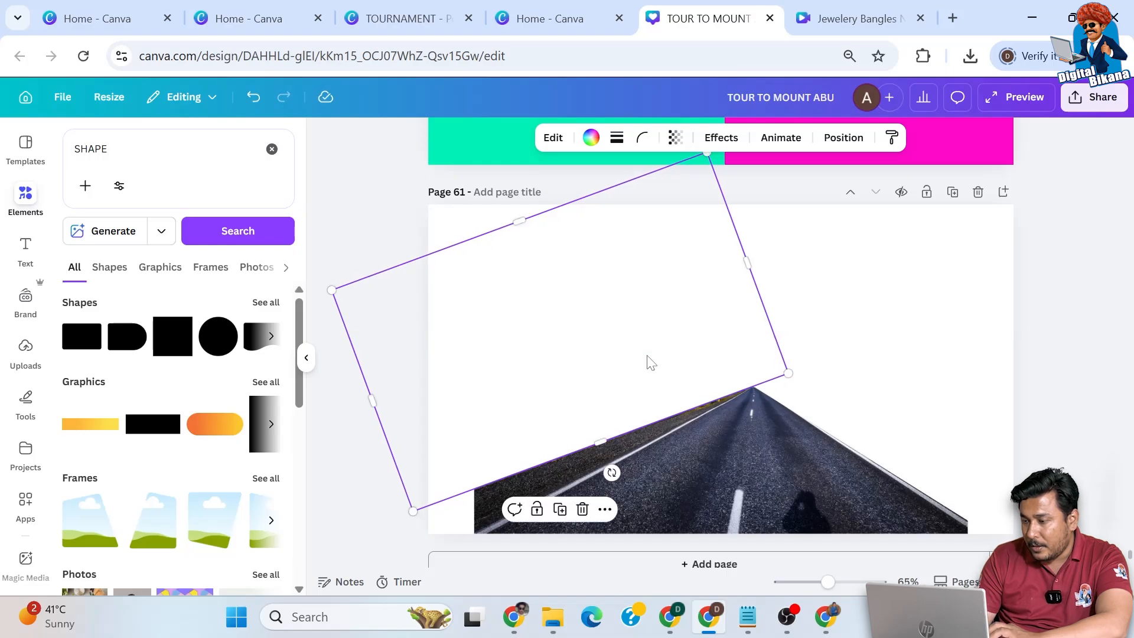
left_click_drag(1082, 262, 444, 507)
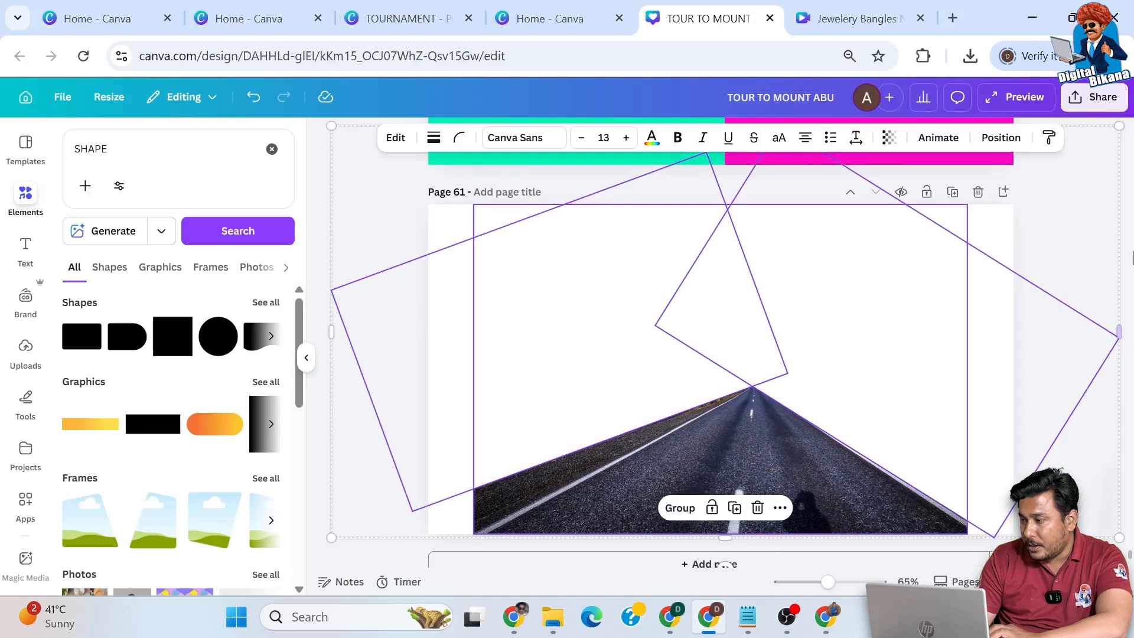
scroll(1132, 260, "up", 1)
left_click_drag(1119, 341, 606, 408)
key("ctrl+z")
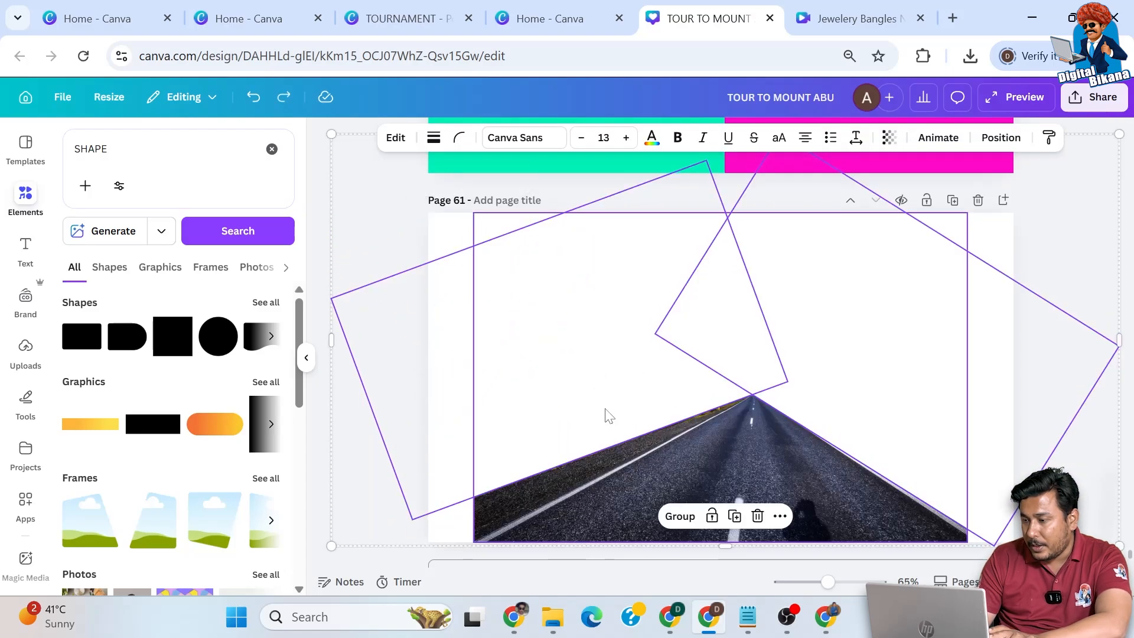
scroll(1090, 257, "up", 1)
key("Escape")
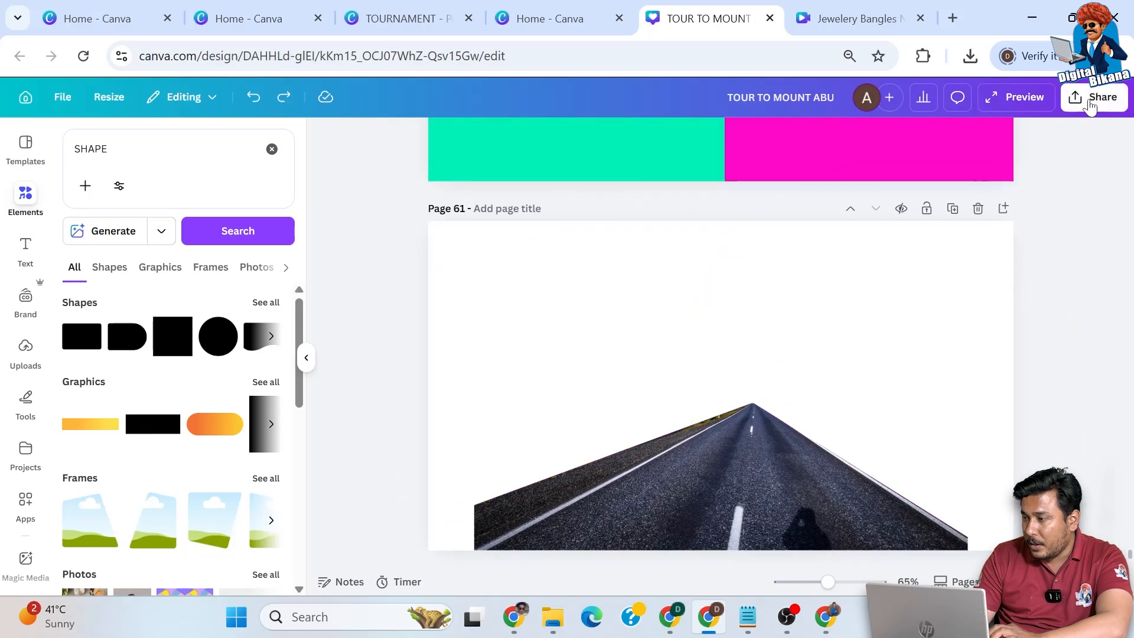
Download only the current page, page 61, as a PNG with a transparent background.
left_click(1092, 100)
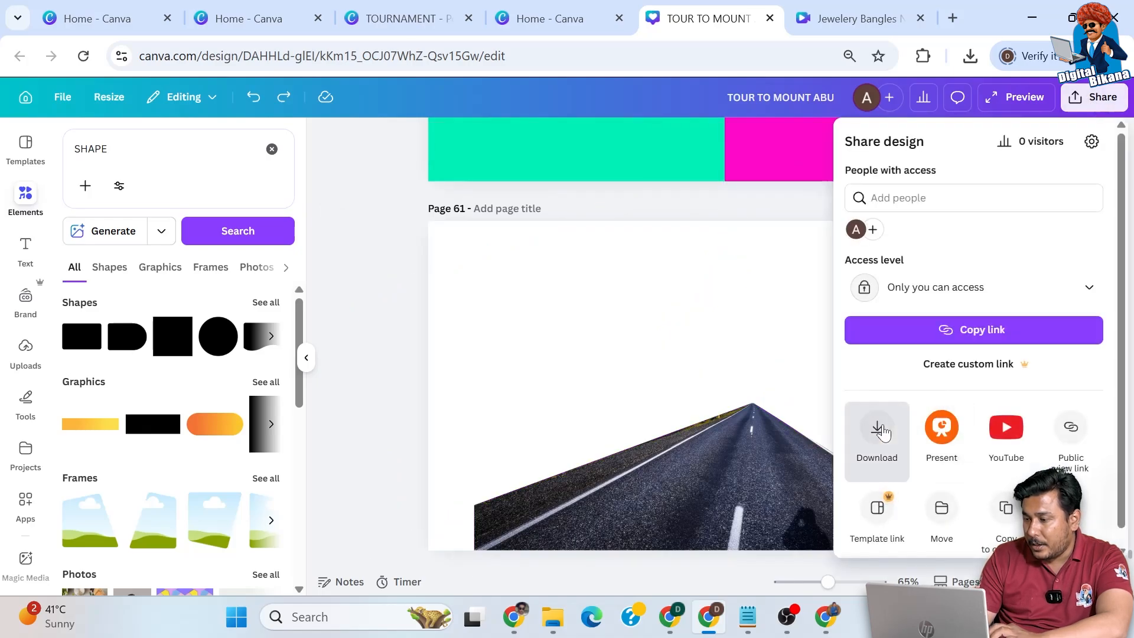
left_click(881, 428)
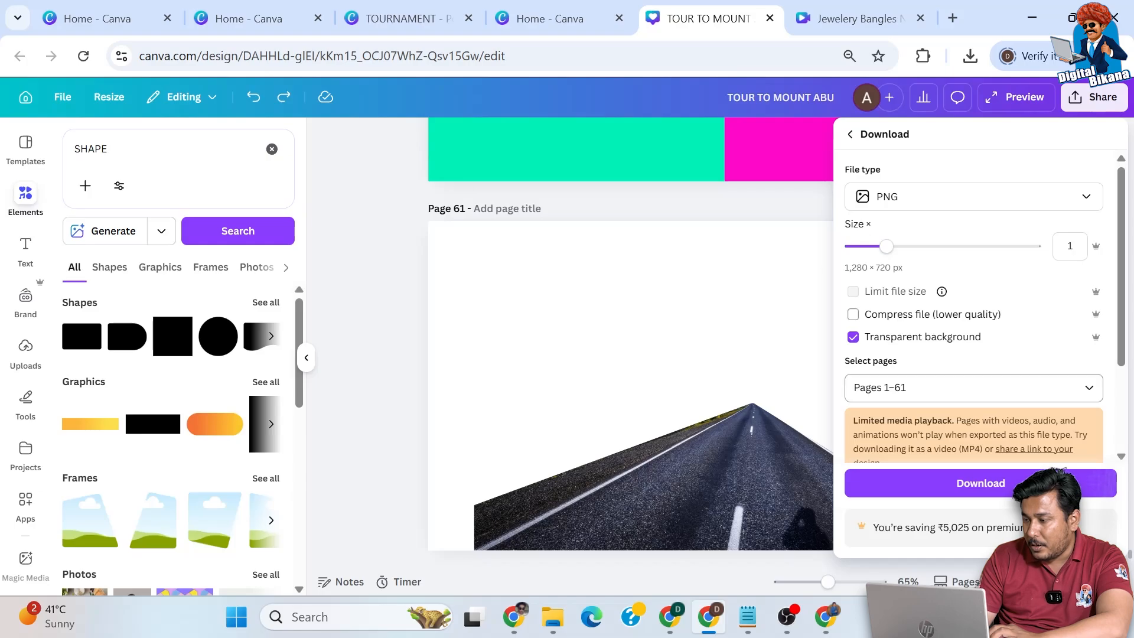
left_click(972, 387)
left_click(864, 199)
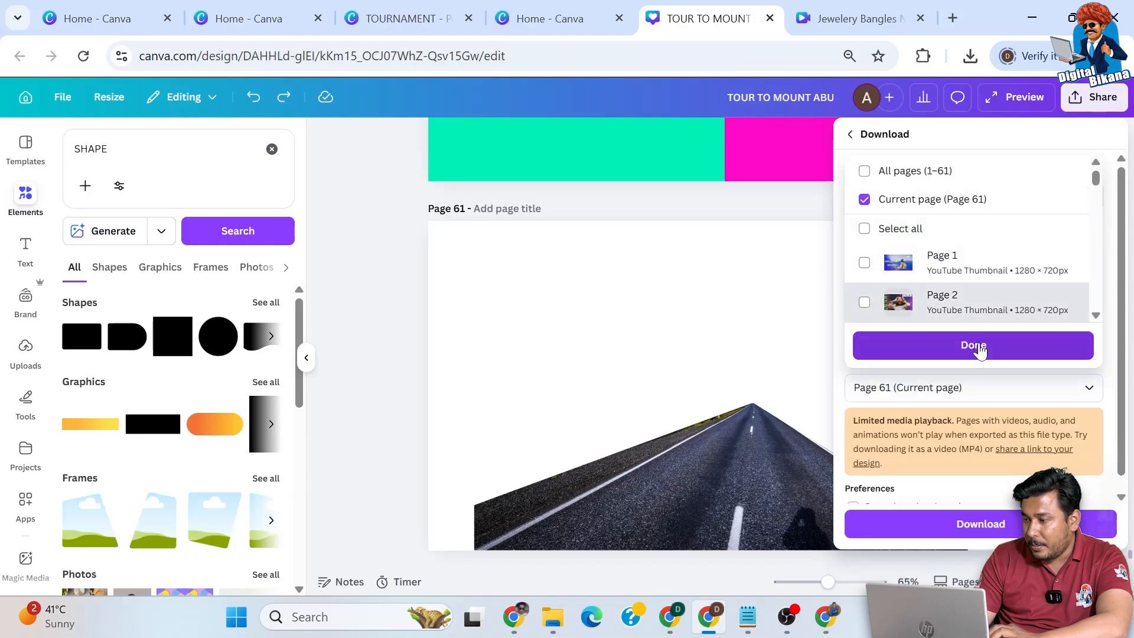
left_click(979, 349)
left_click(970, 533)
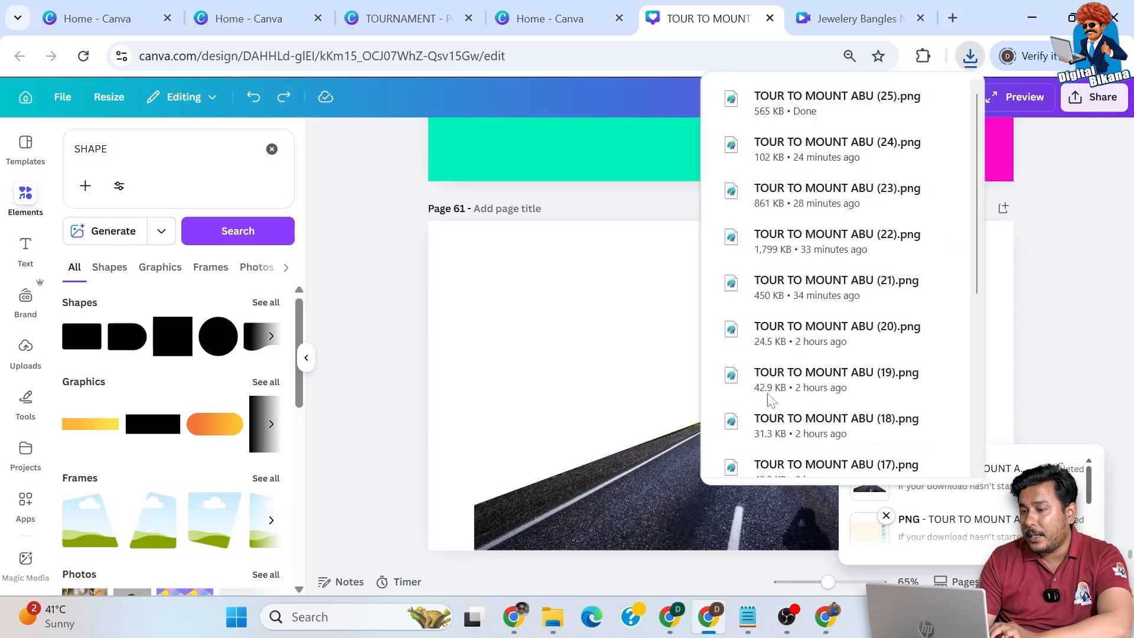
left_click(399, 305)
Add a new blank page after page 61 and search the elements for MOUNTAIN WATER.
scroll(399, 305, "down", 1)
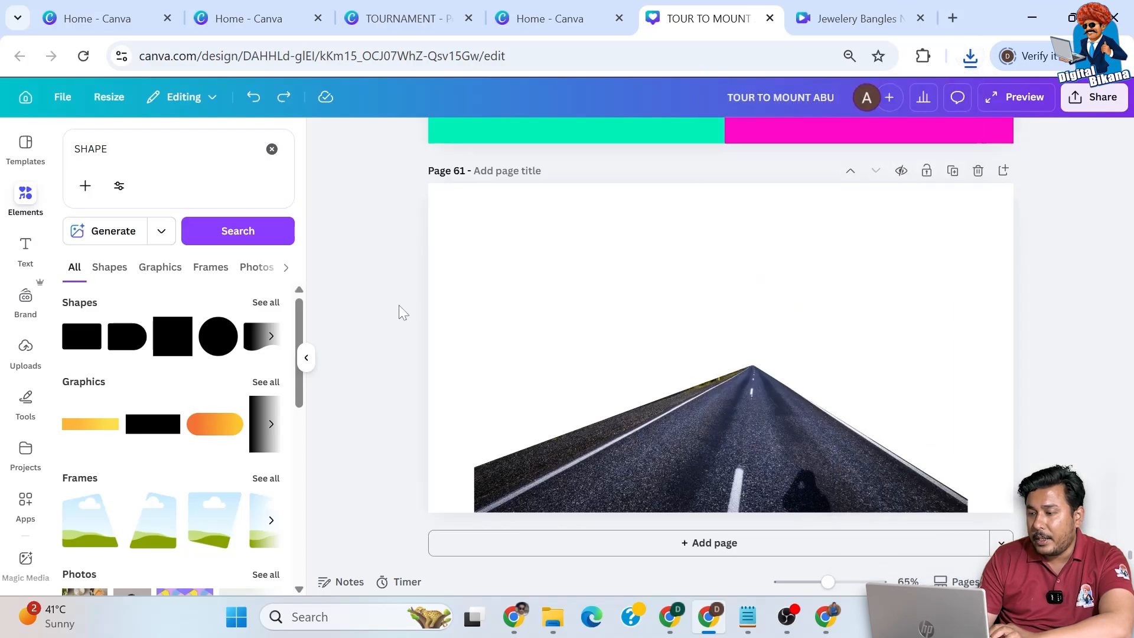
left_click(619, 546)
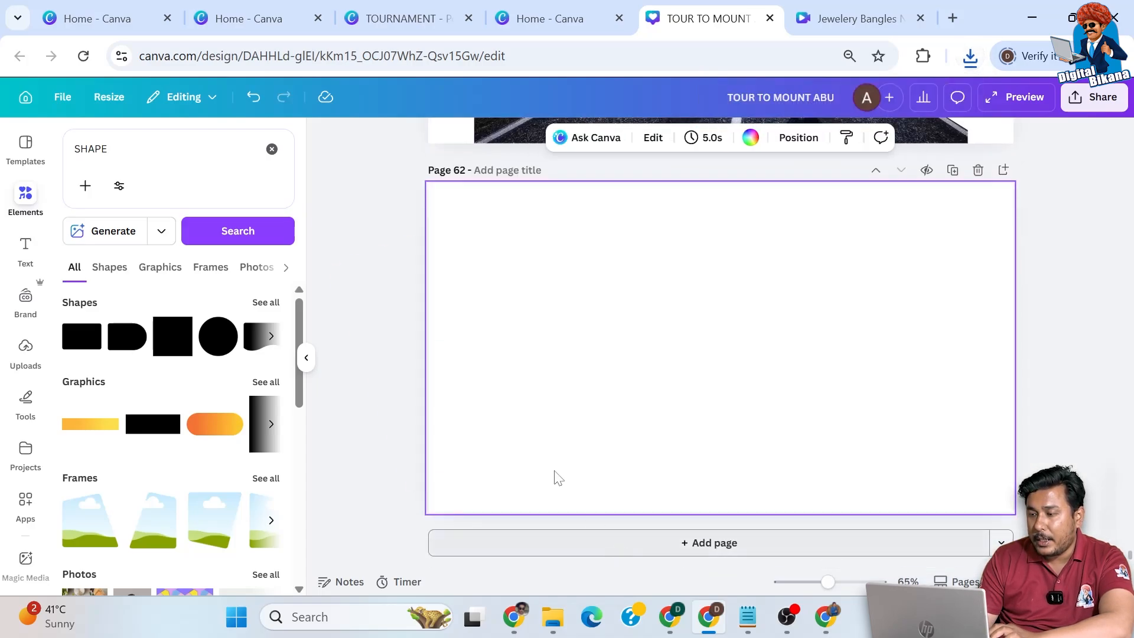
left_click_drag(112, 149, 45, 151)
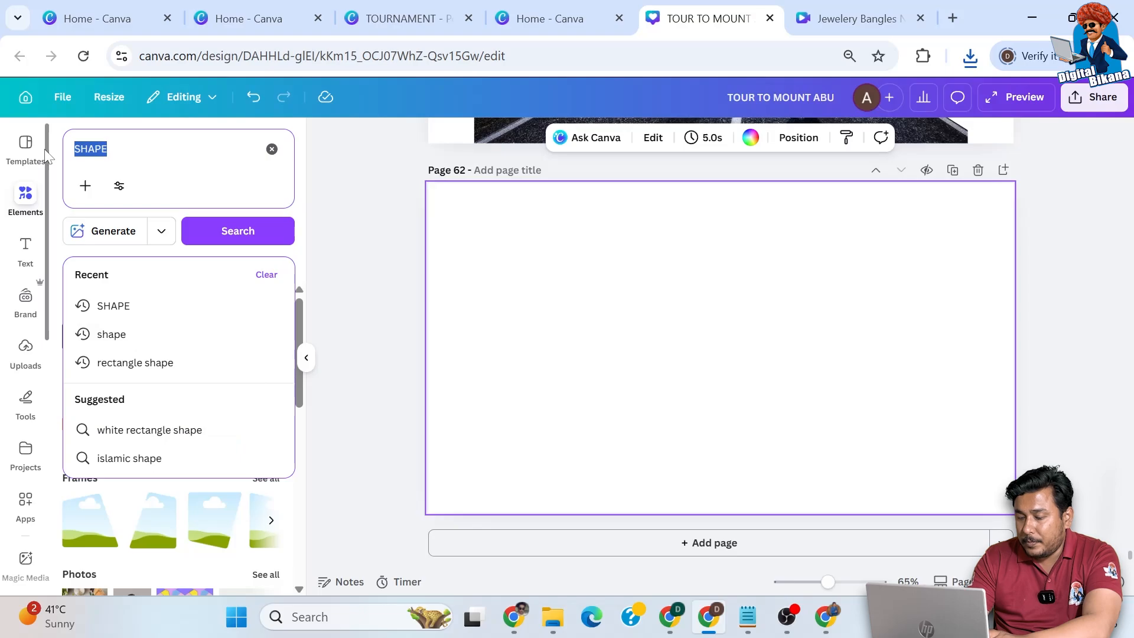
type("MOUNTAIN")
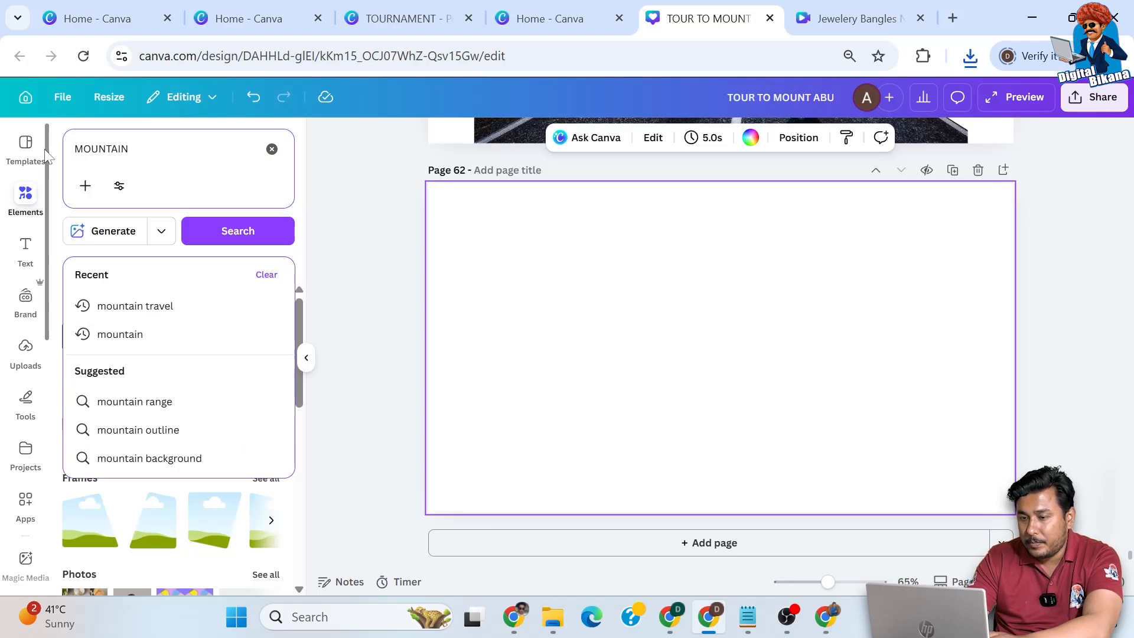
type(" WATER")
key("Return")
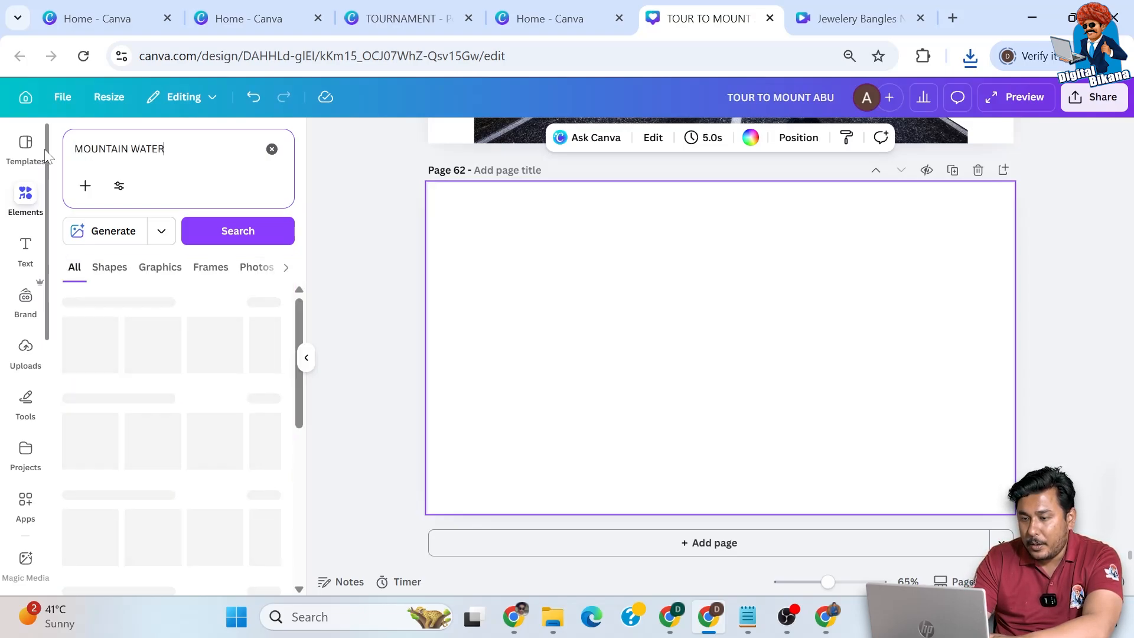
Filter the results to photos and fill page 62 with the snow-capped mountain lake photo.
left_click(169, 274)
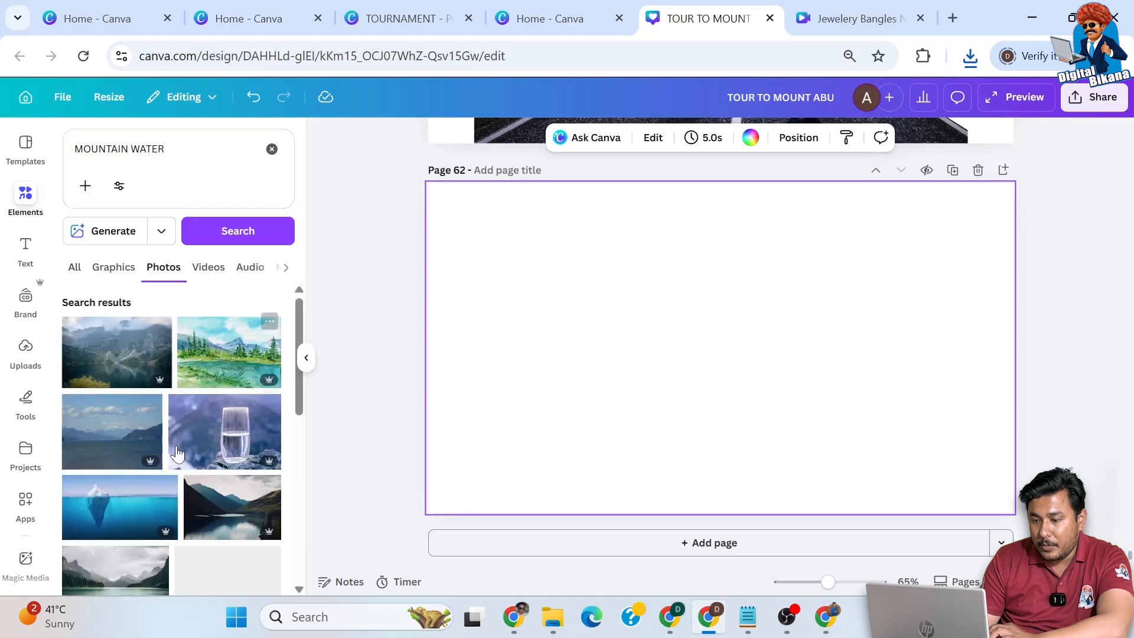
scroll(176, 463, "down", 2)
left_click(177, 465)
scroll(189, 444, "down", 8)
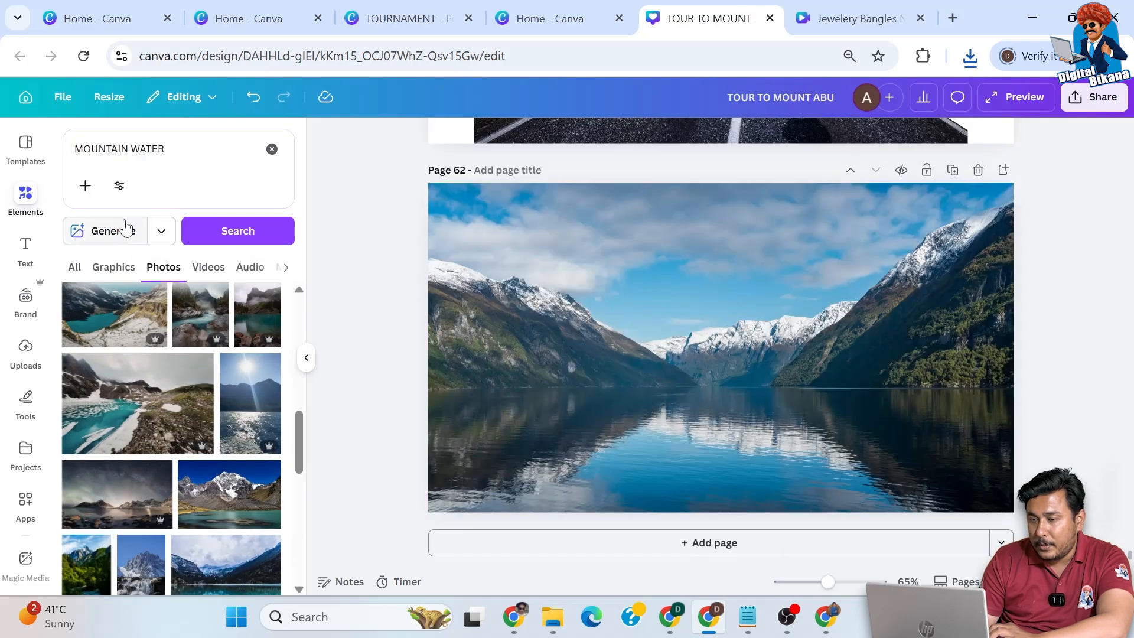
Search the elements for CIRCLE FRAME, try the plain circular landscape placeholder on page 62 and delete it.
left_click_drag(167, 149, 51, 167)
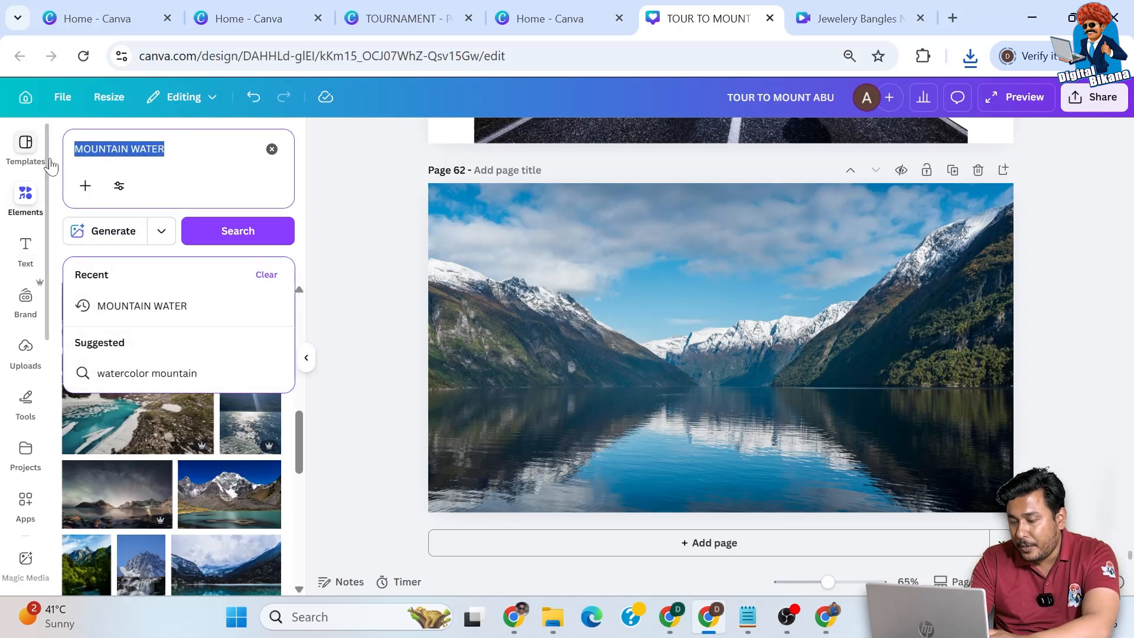
type("CIRCLE FRAME")
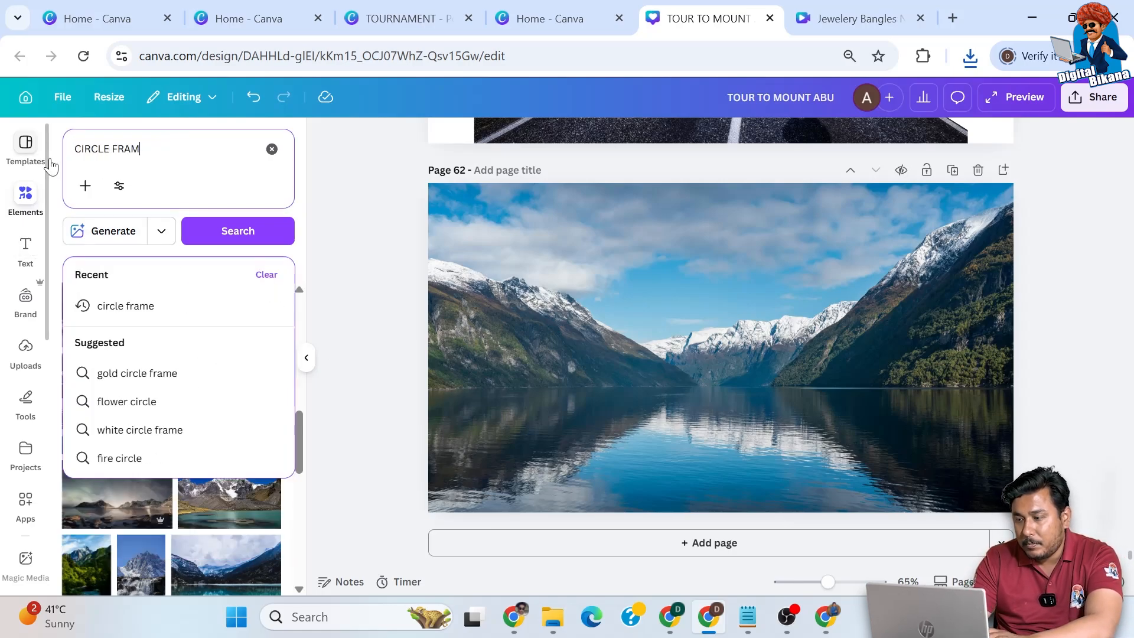
key("Return")
left_click(75, 269)
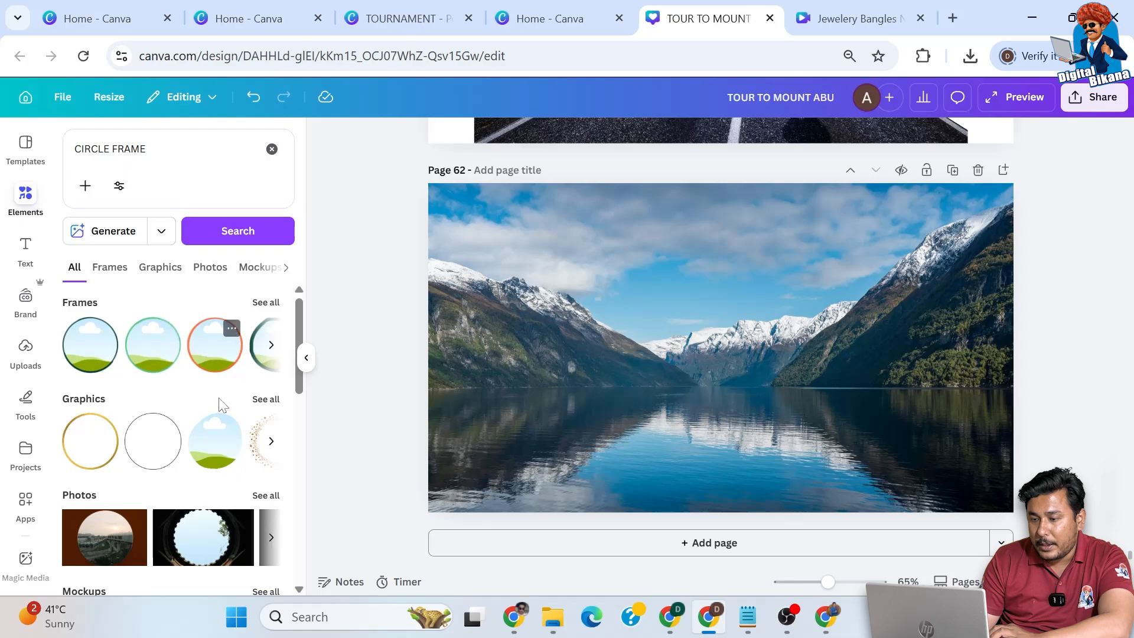
left_click(218, 459)
left_click(781, 252)
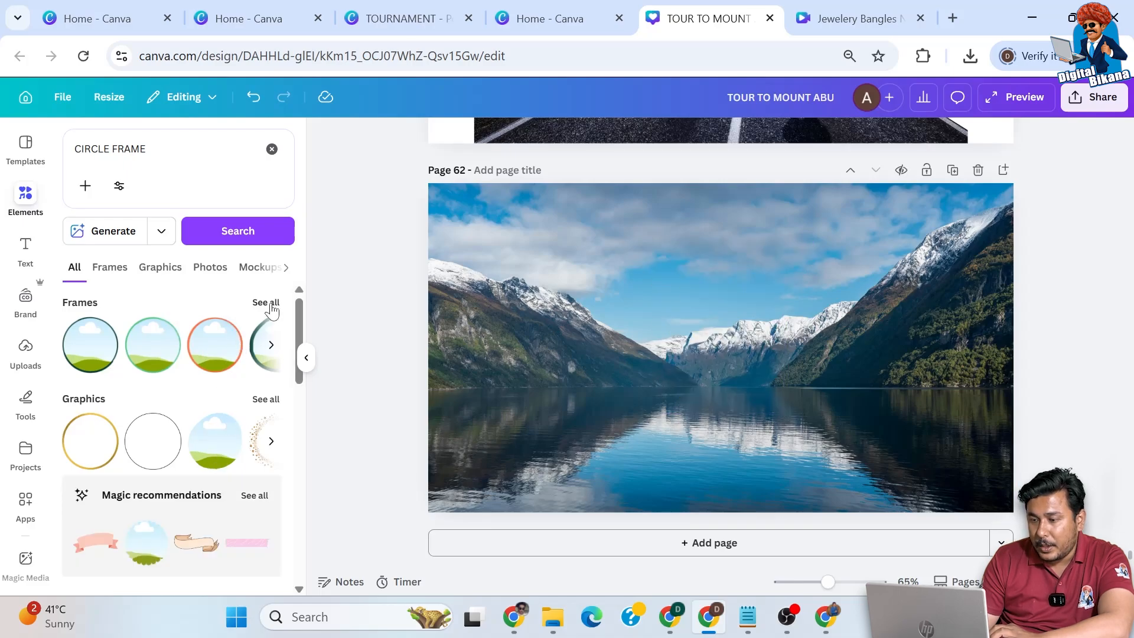
Shorten the element search to FRAME and add the plain circular frame to page 62.
left_click_drag(109, 149, 37, 161)
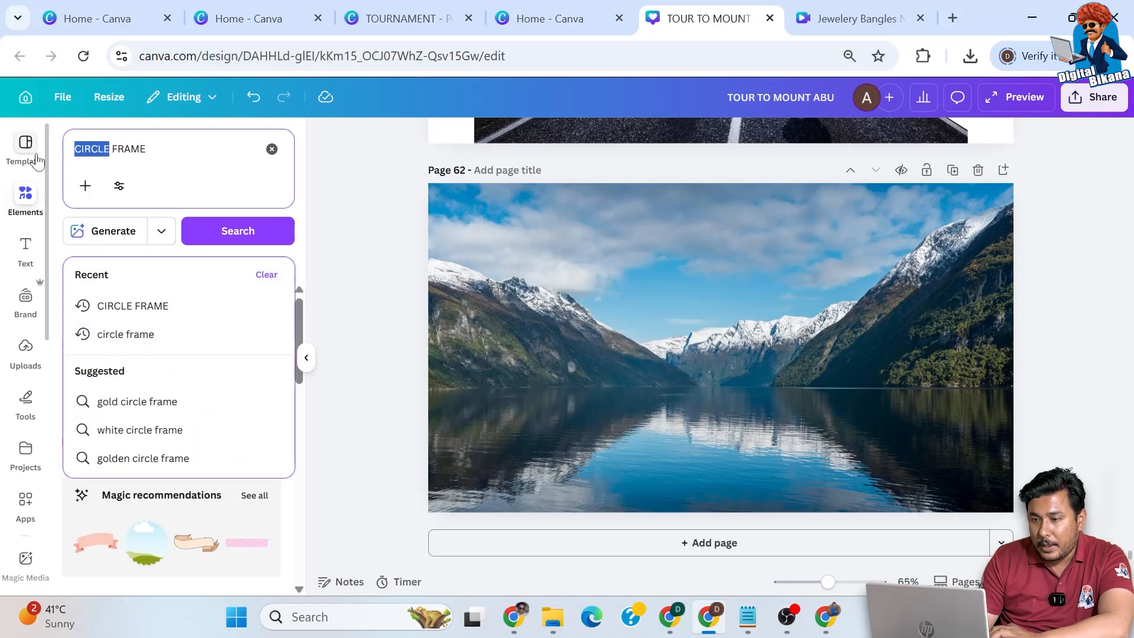
key("BackSpace")
key("Return")
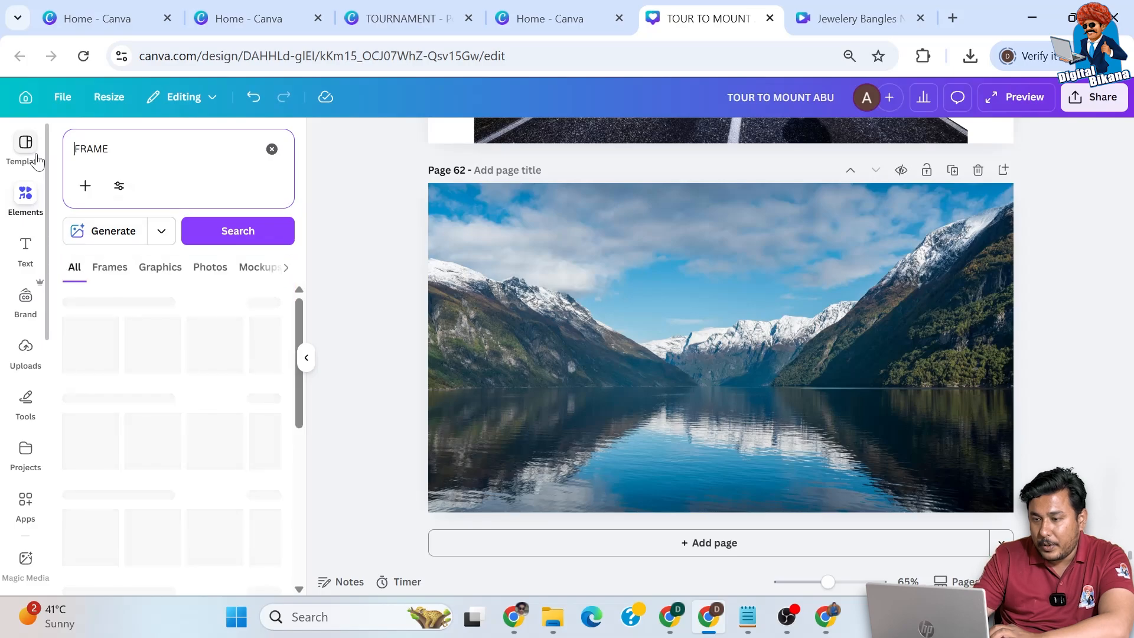
left_click(212, 378)
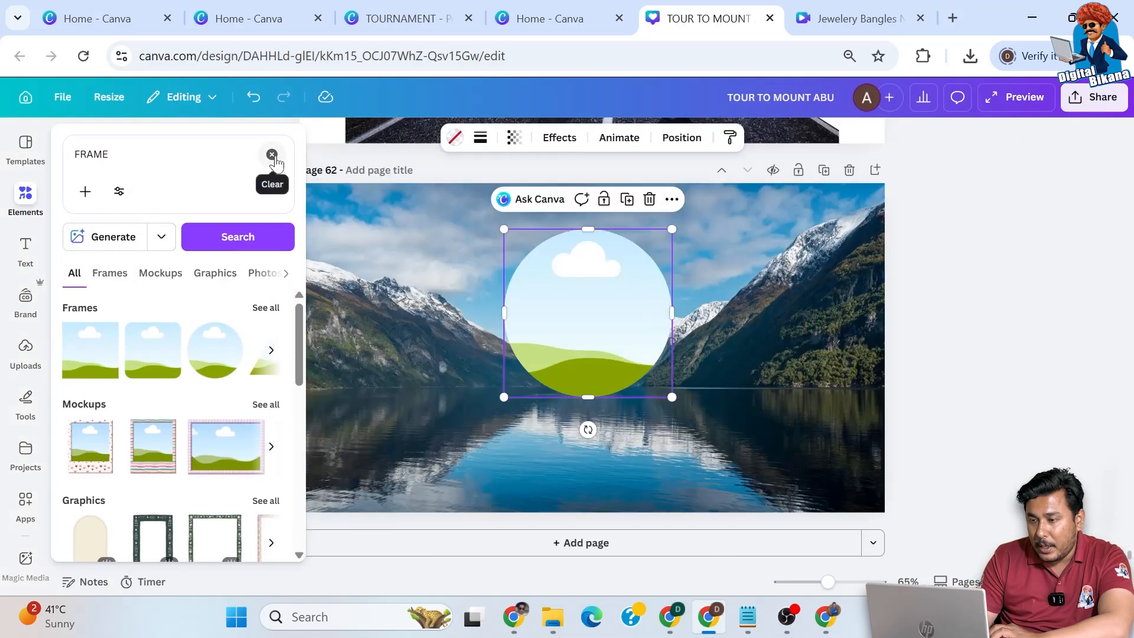
Fill the circular frame with the road photo with the blue sky from the recently used elements.
left_click(272, 155)
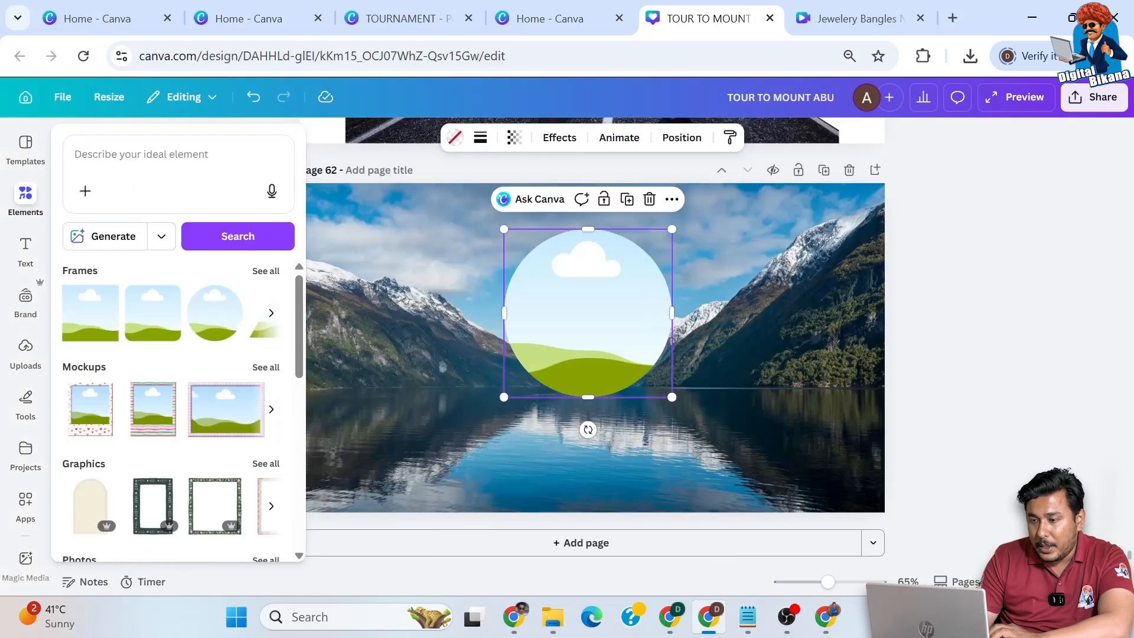
left_click(262, 275)
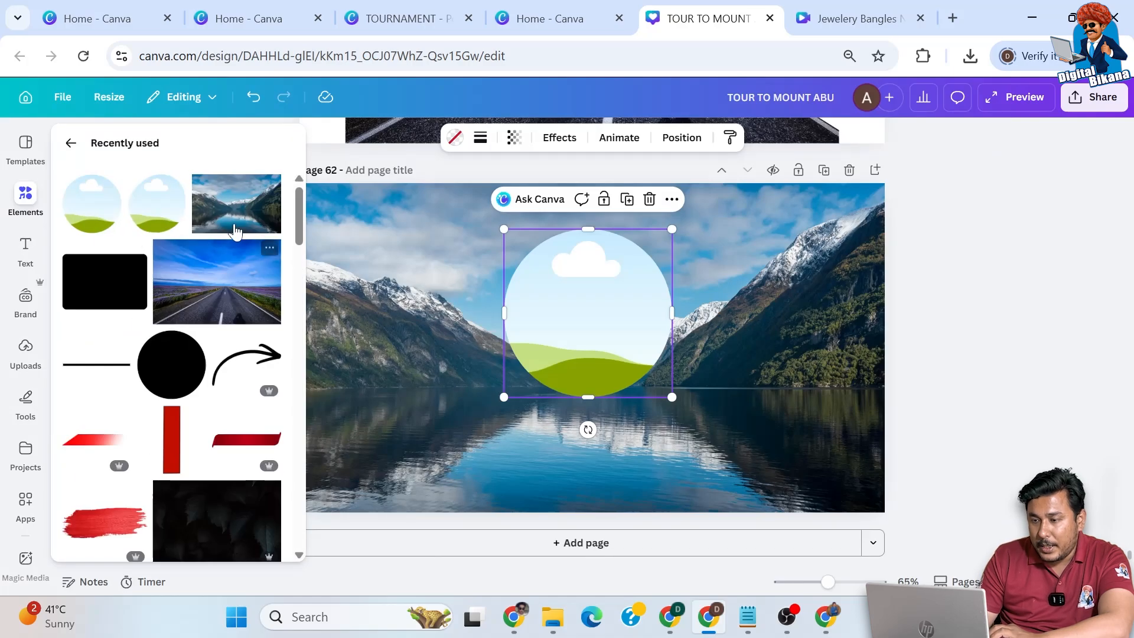
left_click_drag(207, 287, 553, 278)
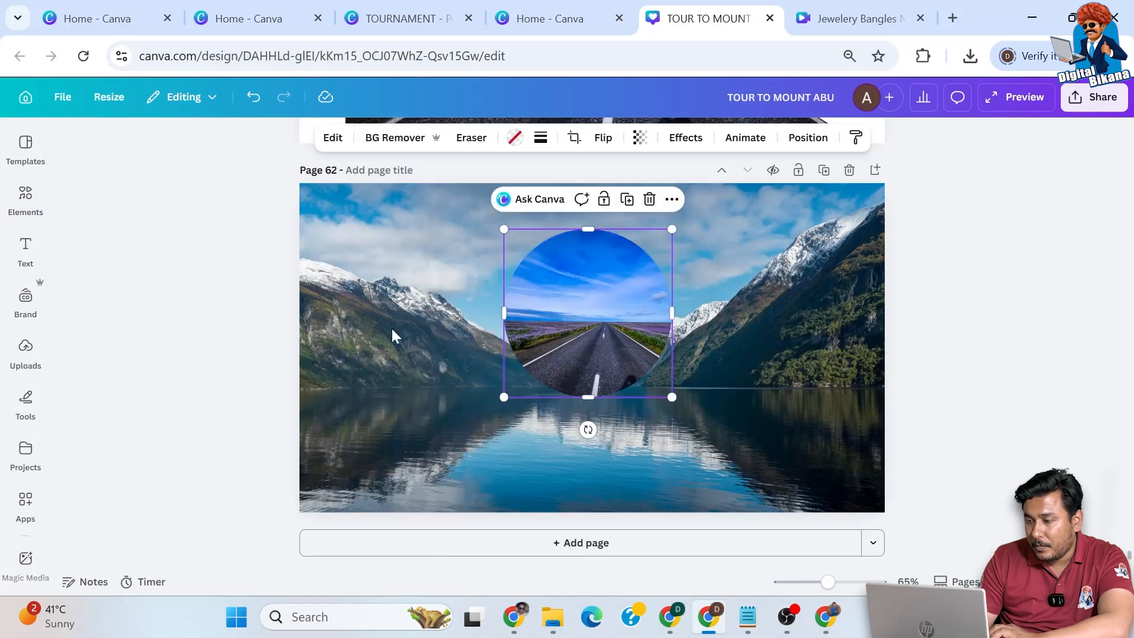
Upload TOUR TO MOUNT ABU (25) from the Downloads folder and add it to page 62.
left_click(27, 211)
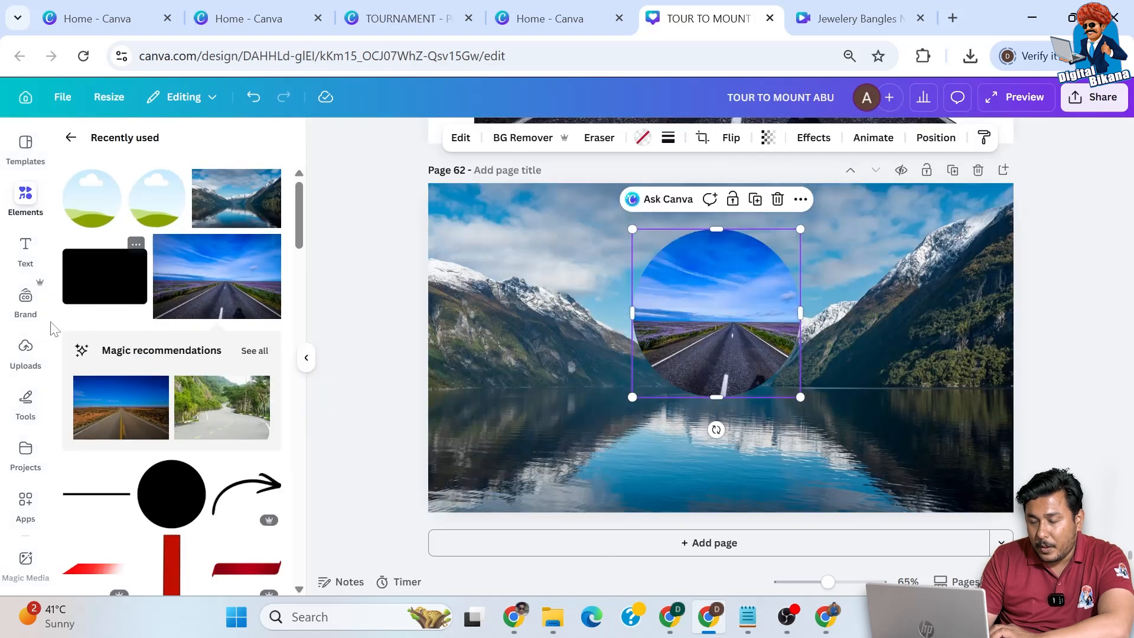
left_click(26, 352)
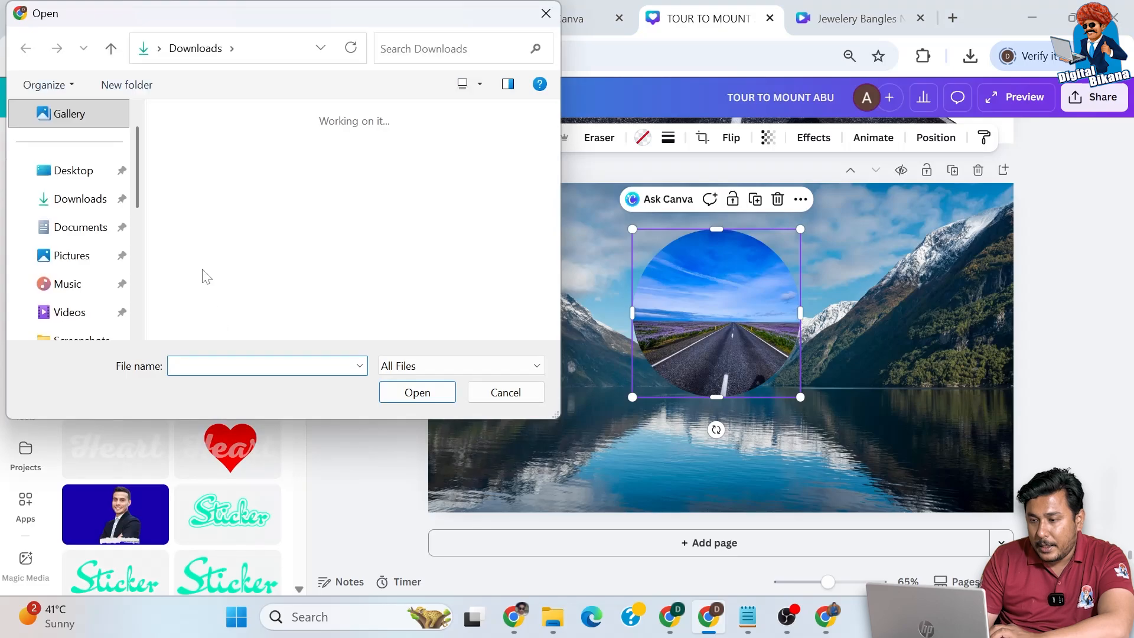
left_click(192, 179)
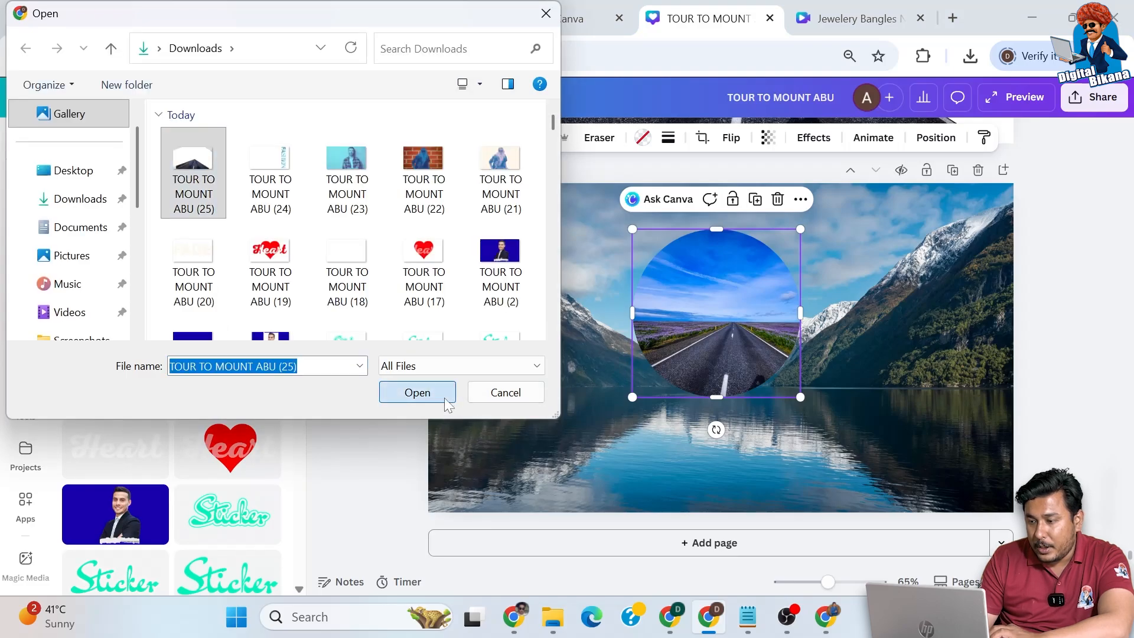
left_click(444, 398)
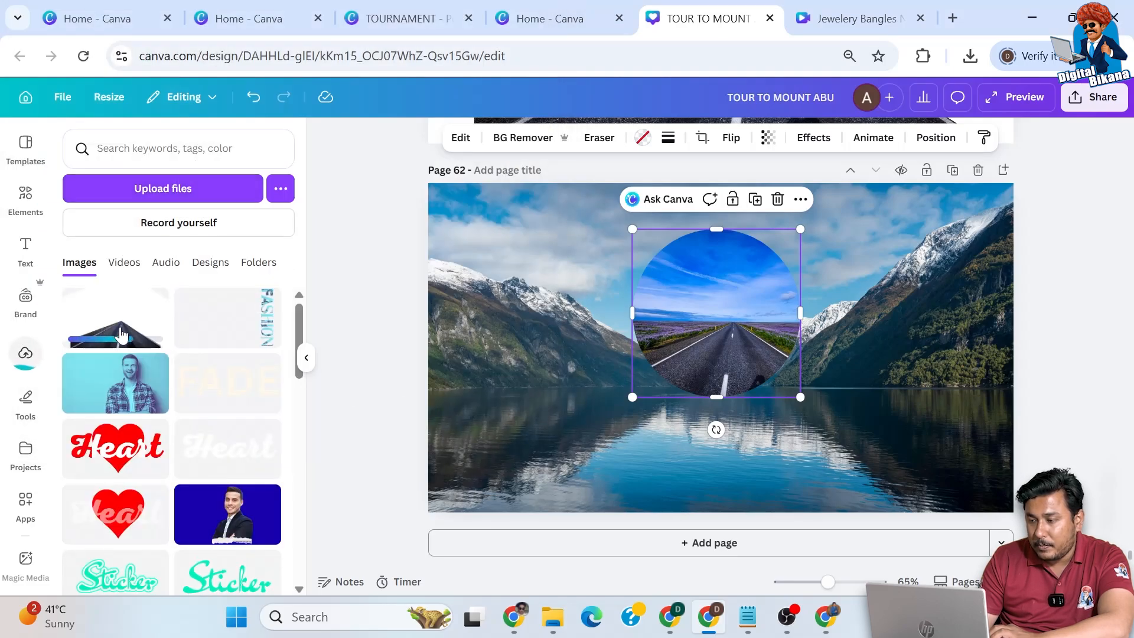
left_click(115, 317)
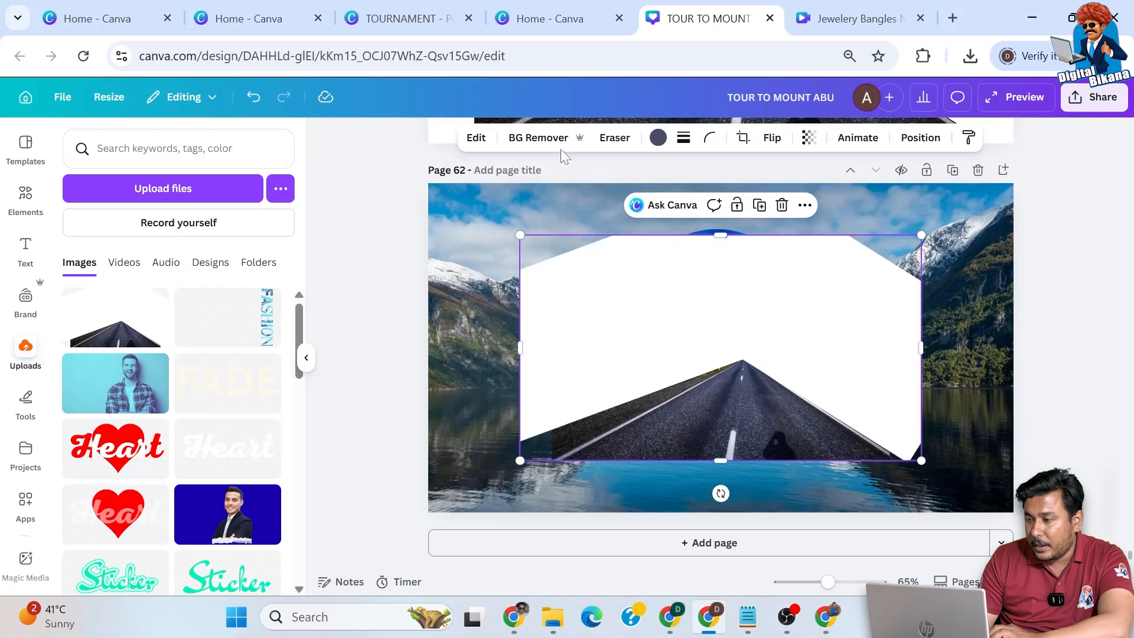
Remove the uploaded road image's background and enlarge it across the lower page, with its far end meeting the road in the circle.
left_click(544, 142)
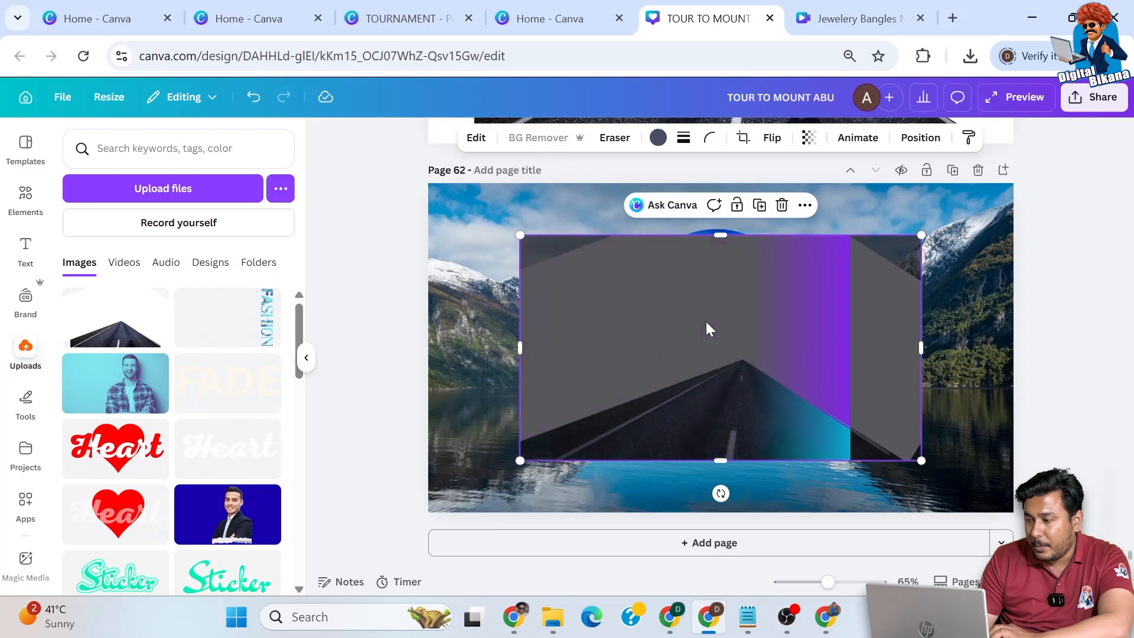
left_click_drag(707, 323, 708, 434)
left_click_drag(901, 286, 963, 195)
left_click_drag(499, 239, 400, 167)
left_click_drag(986, 184, 1126, 102)
left_click_drag(493, 251, 428, 244)
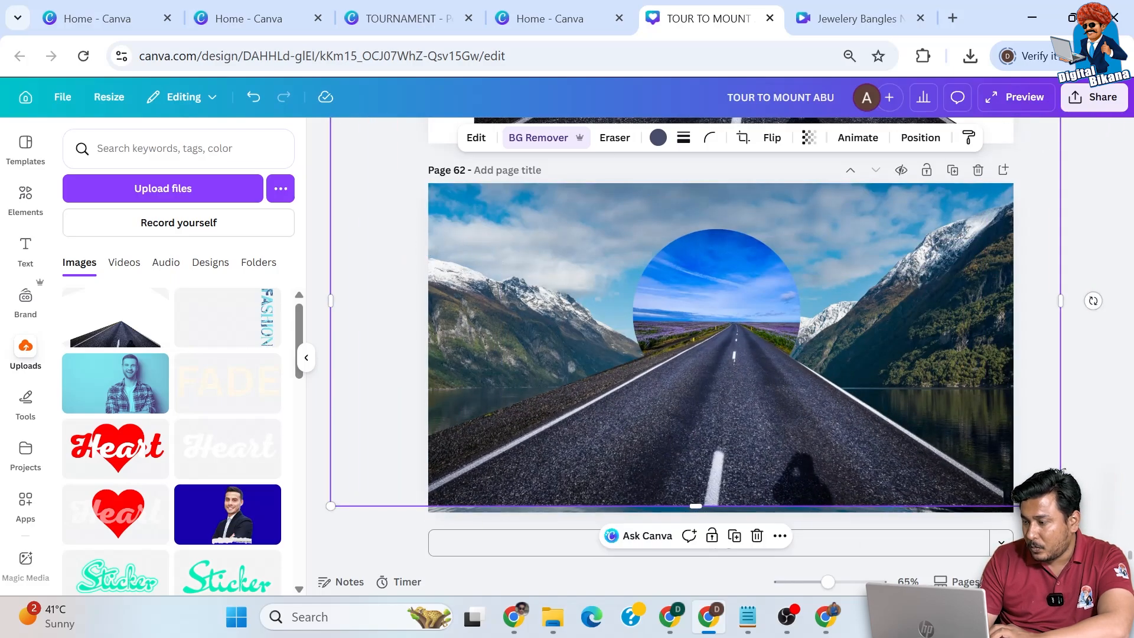
left_click_drag(1061, 506, 1079, 516)
left_click_drag(939, 493, 925, 482)
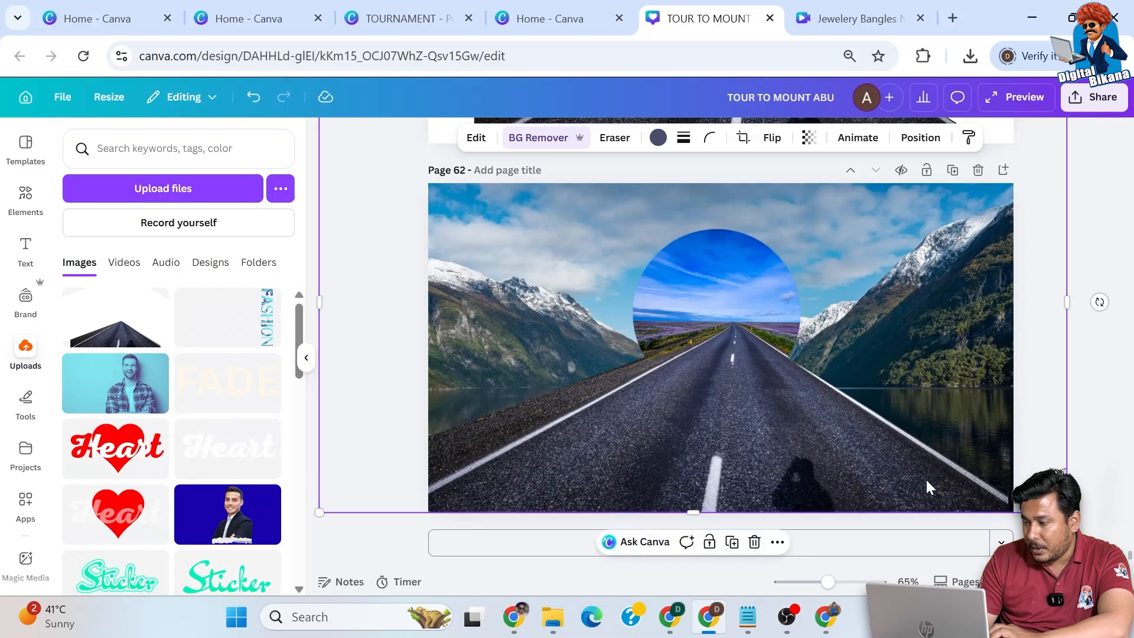
left_click(1089, 416)
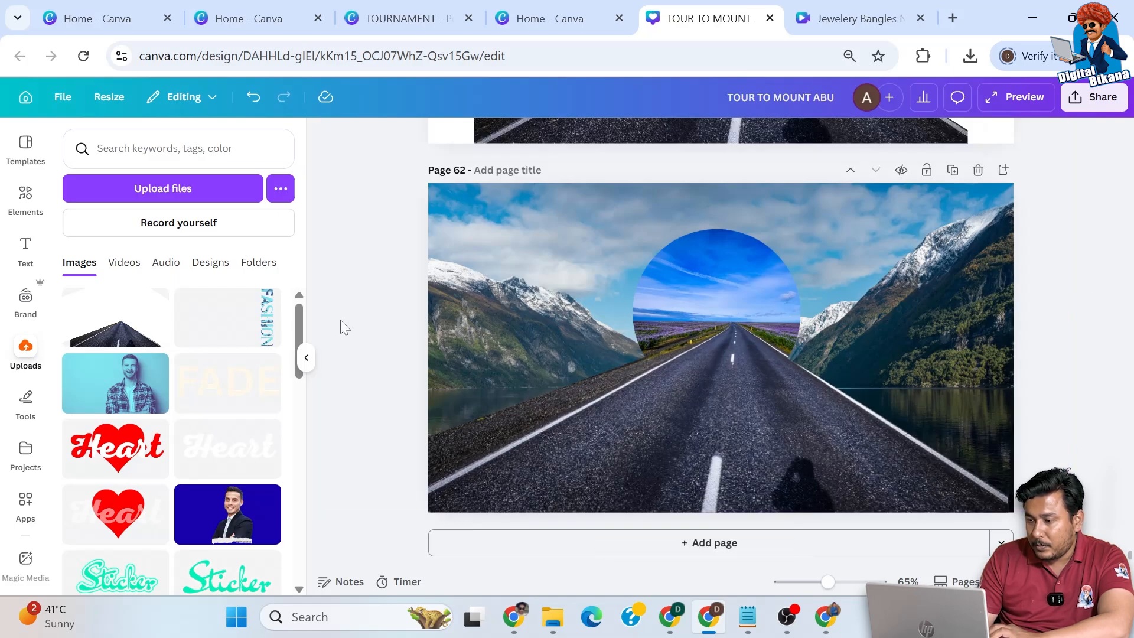
Search the elements for NEON PORTAL and limit the results to graphics.
left_click(171, 149)
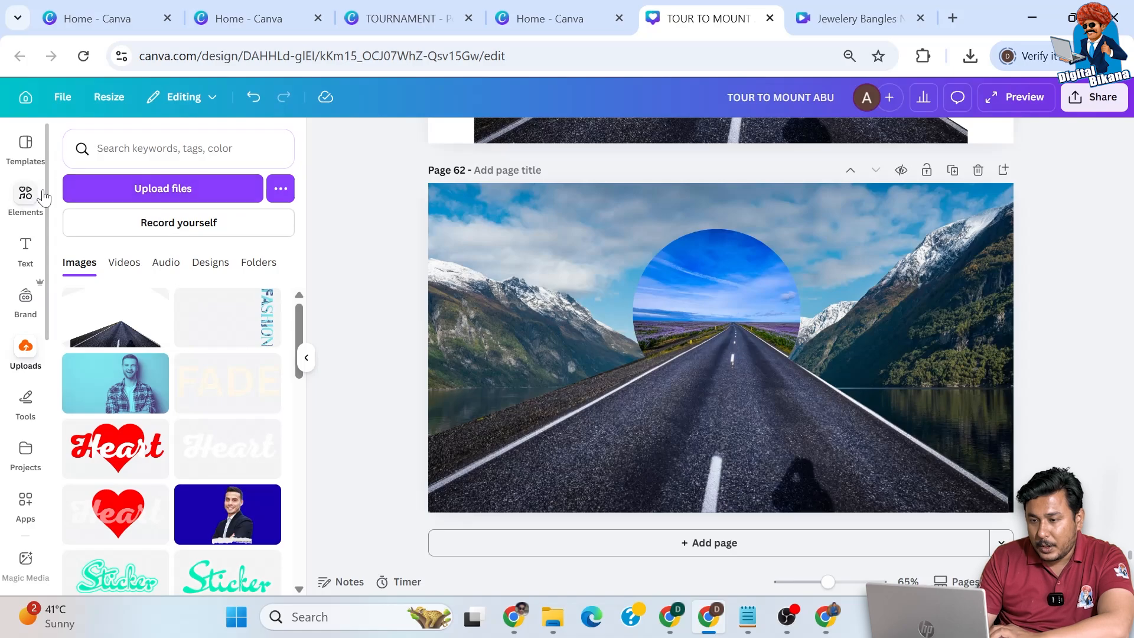
left_click(25, 195)
left_click(82, 142)
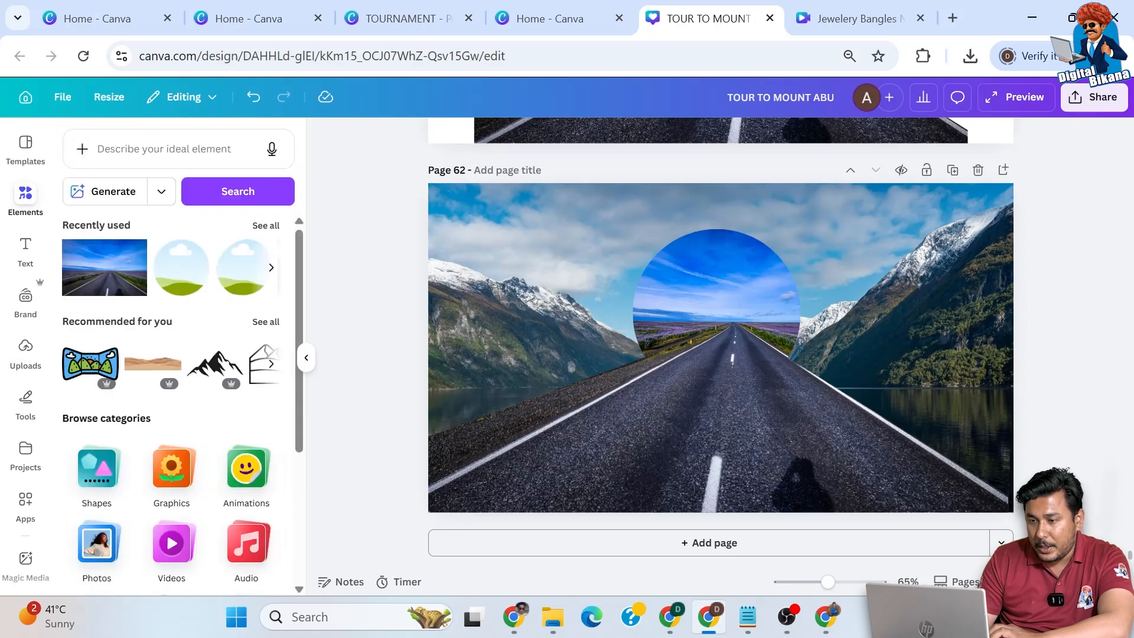
left_click(152, 156)
type("NEON ")
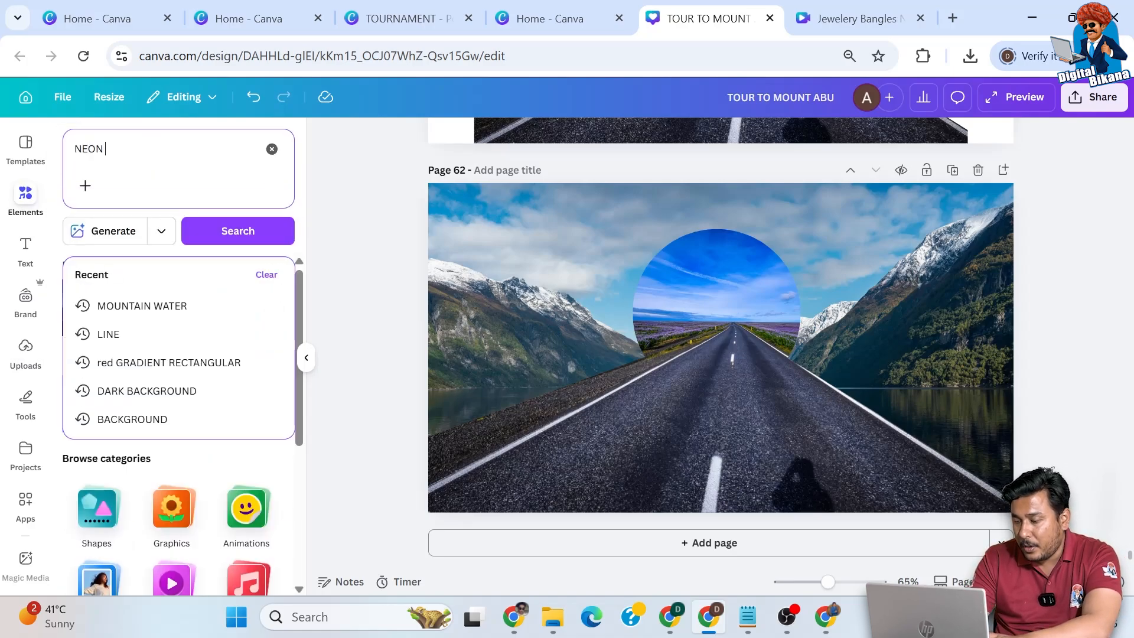
type("PORTAL")
key("Return")
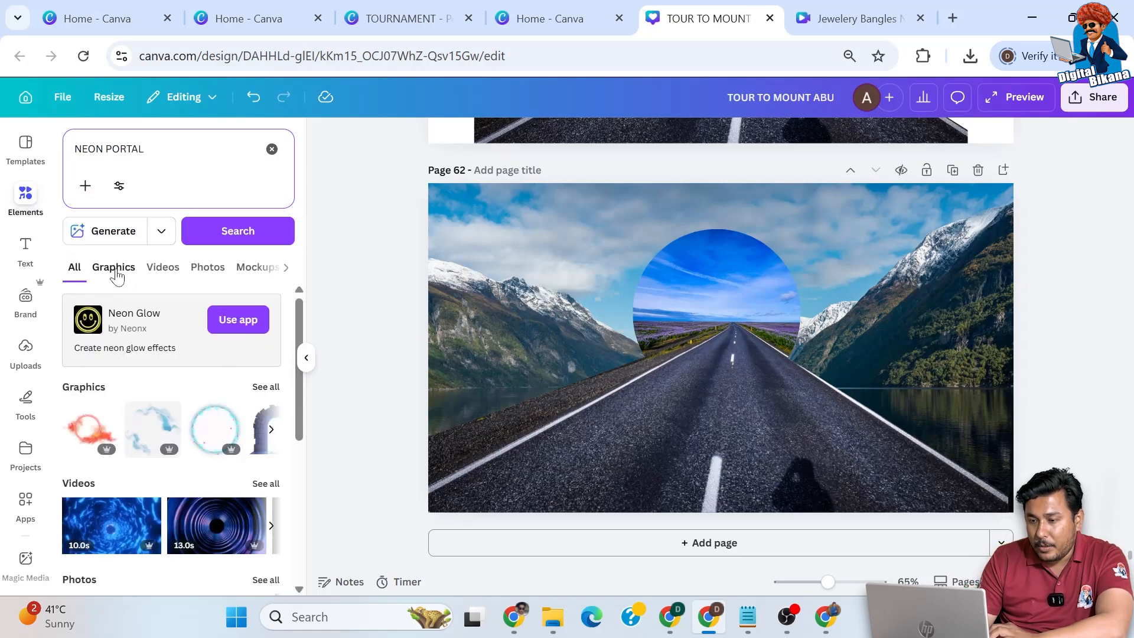
left_click(115, 270)
Try the blue flame ring and the light blue glowing ring on page 62, deleting each one.
scroll(189, 443, "down", 2)
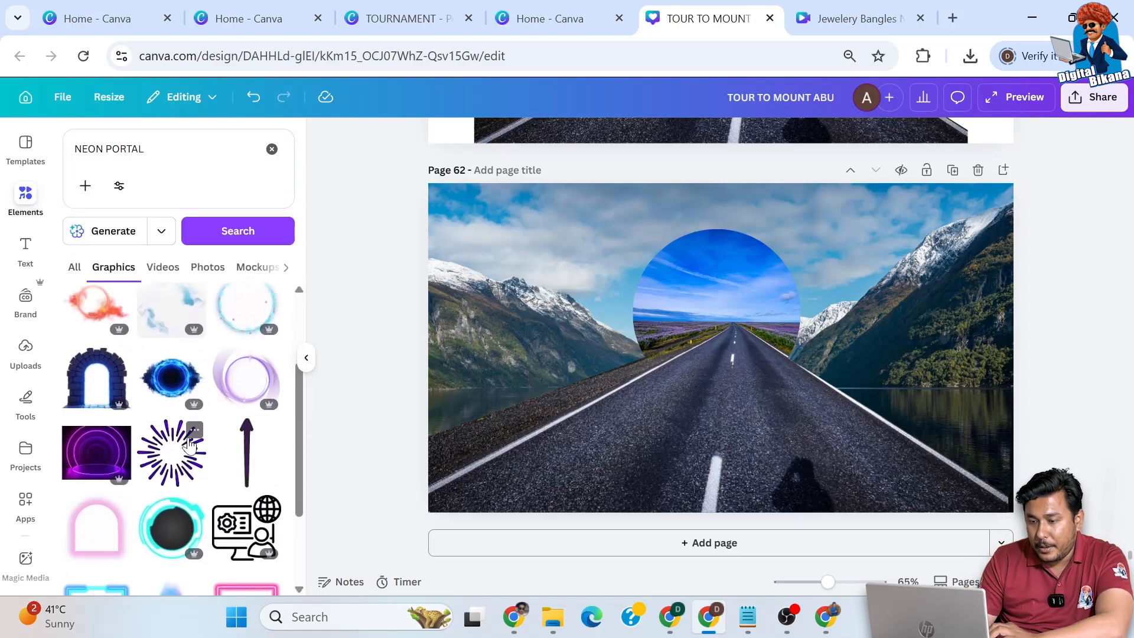
scroll(189, 444, "down", 8)
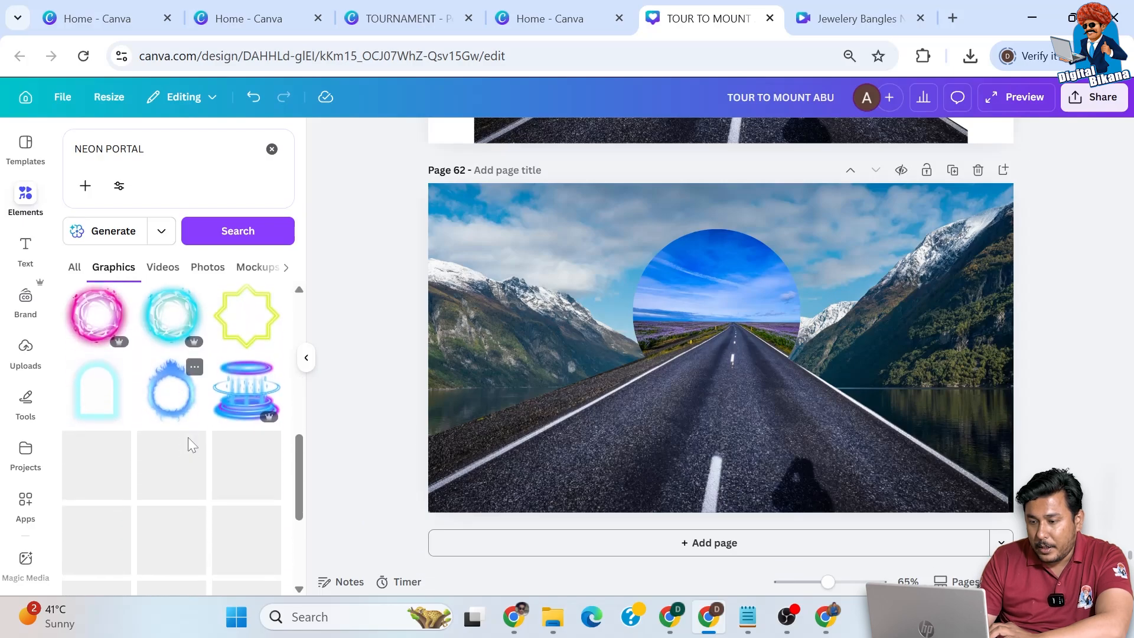
scroll(189, 444, "down", 2)
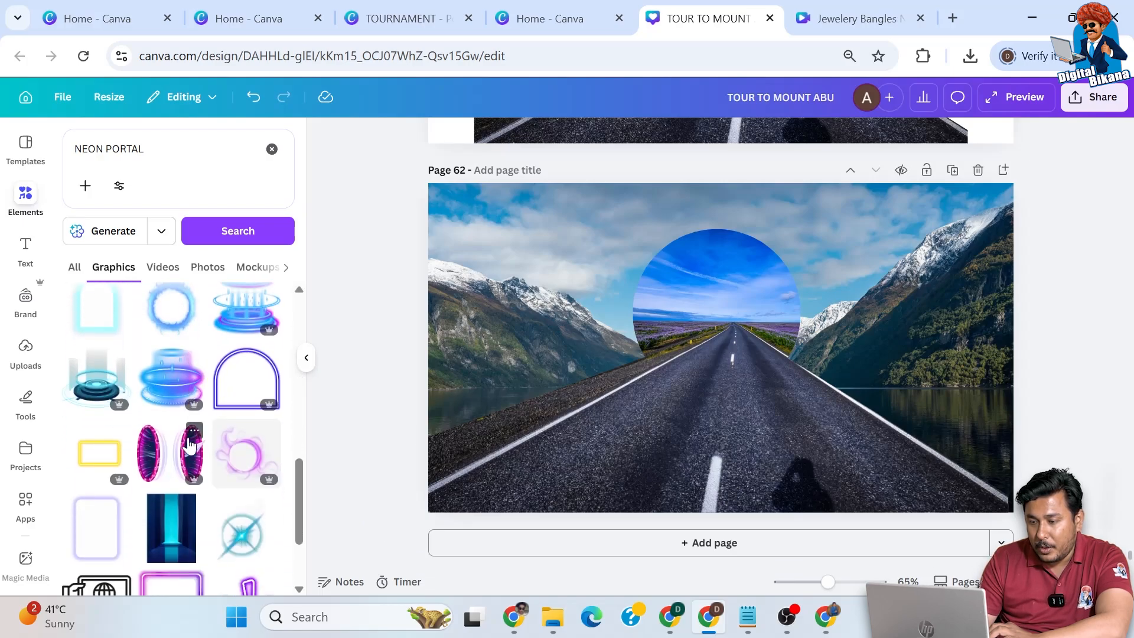
scroll(189, 444, "up", 2)
left_click(168, 383)
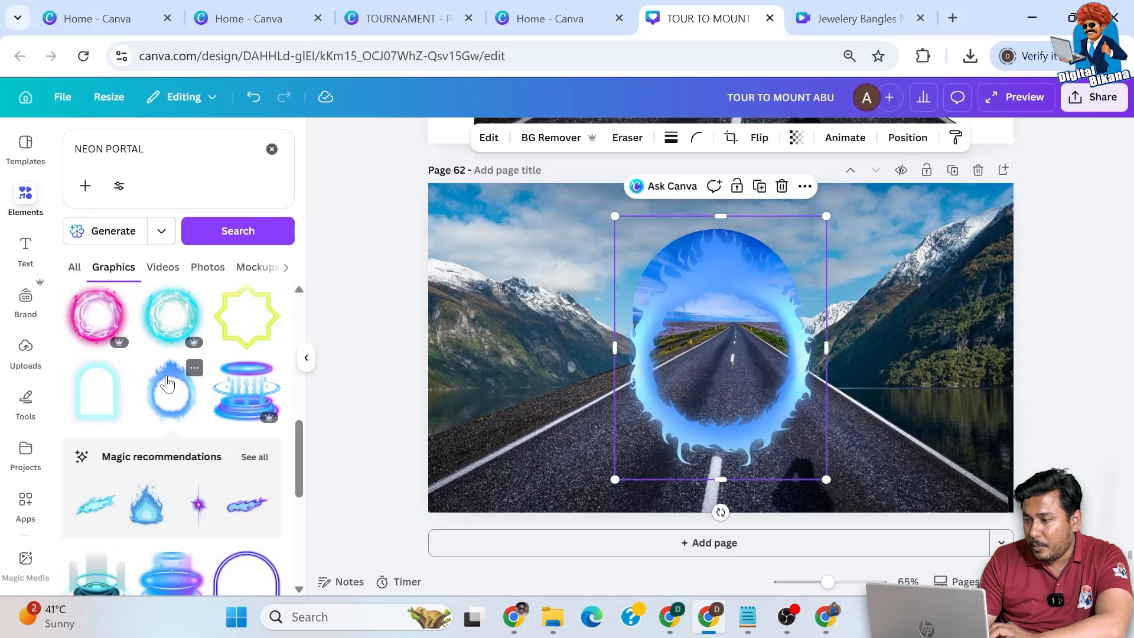
left_click(782, 186)
scroll(177, 378, "up", 5)
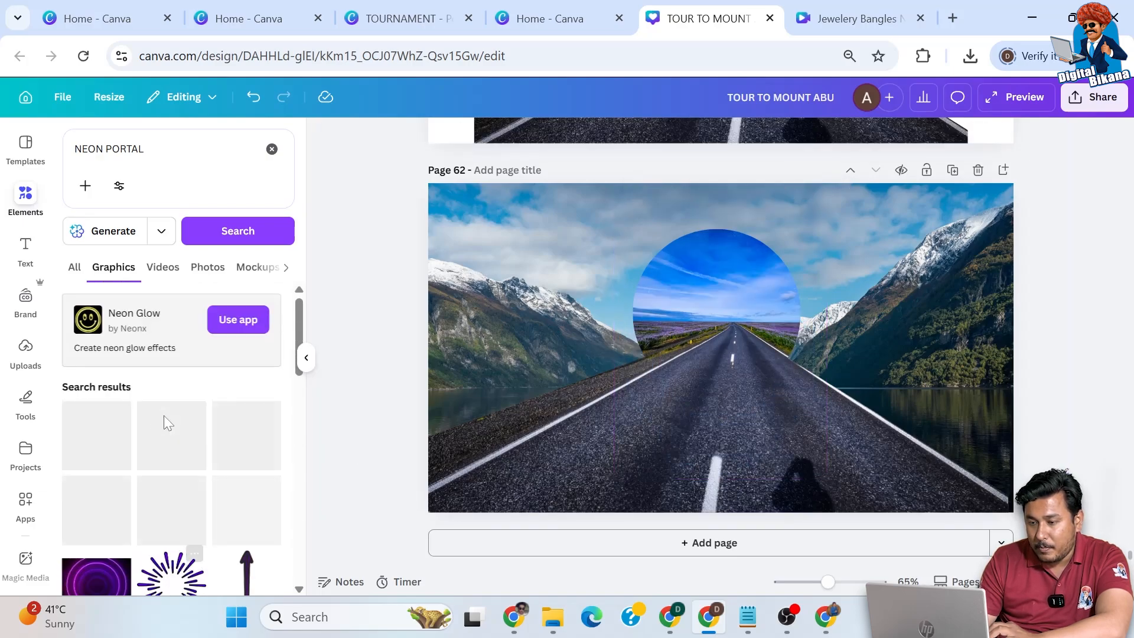
left_click(167, 421)
left_click(792, 185)
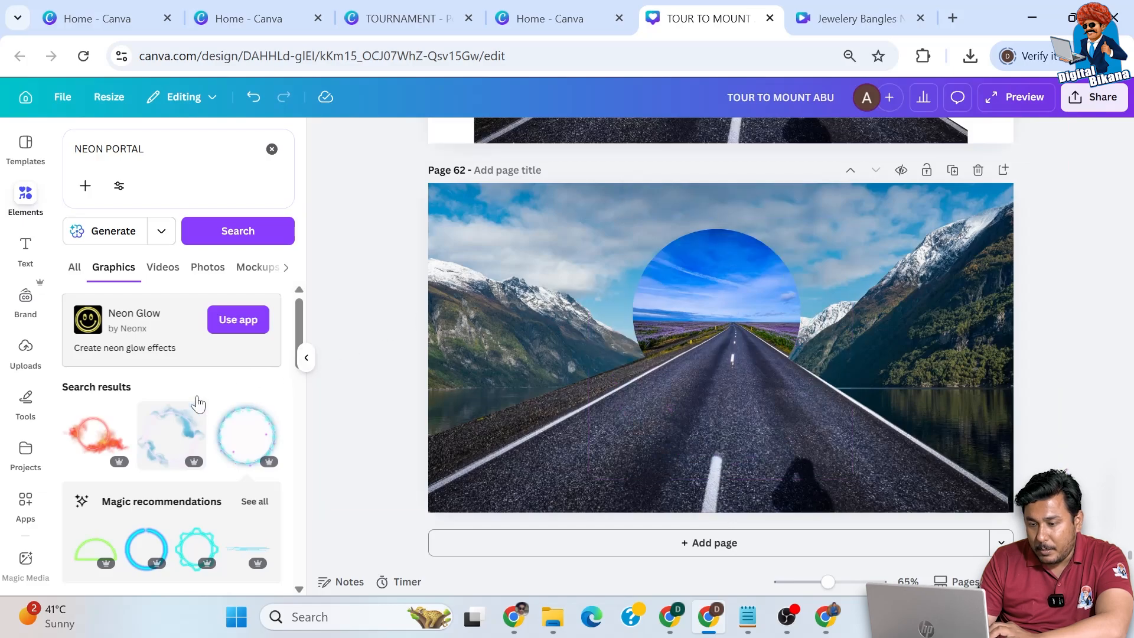
Place the red smoky neon ring over the circular frame and recolour it bright blue.
left_click(103, 453)
left_click_drag(689, 357, 724, 347)
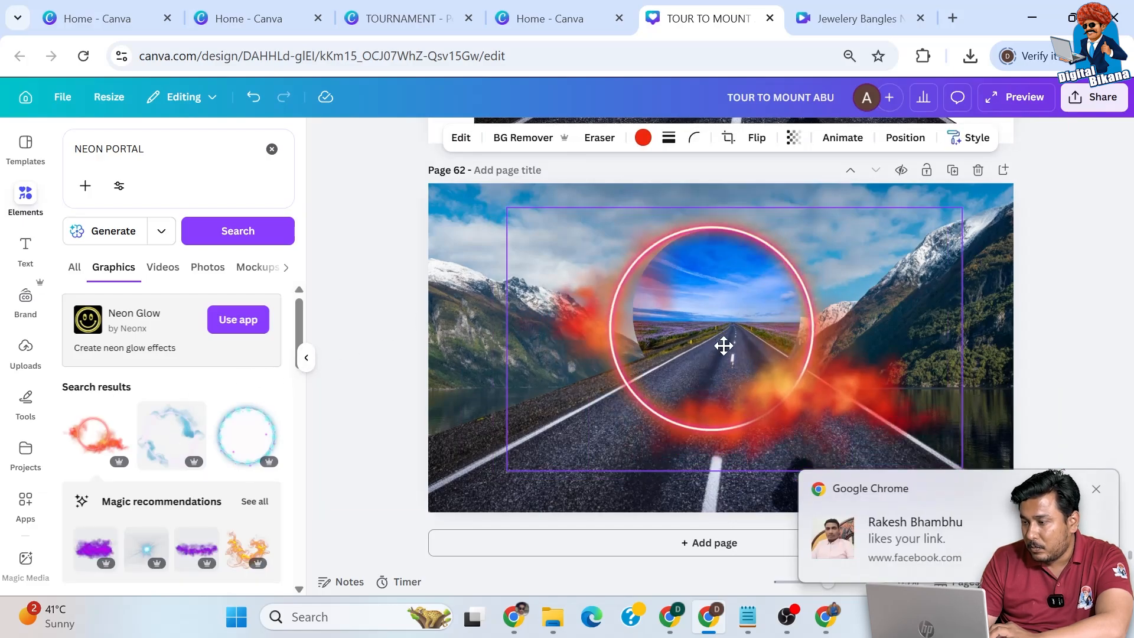
left_click(642, 138)
left_click(267, 241)
Shrink the blue smoky neon ring and align it with the edge of the circular sky picture.
left_click_drag(502, 476, 519, 464)
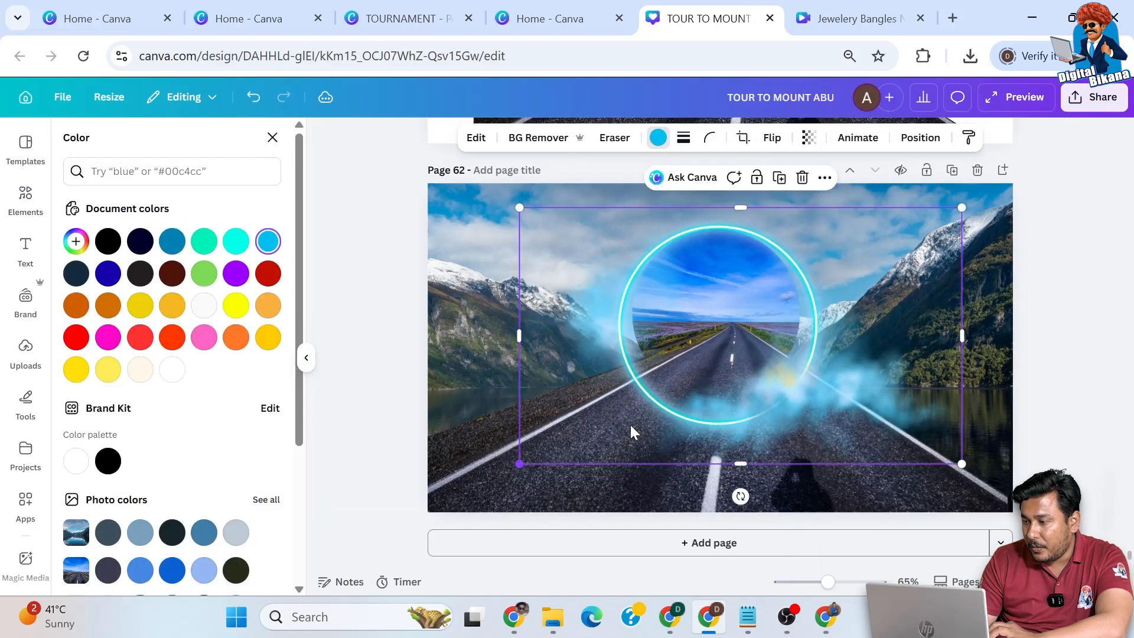
left_click_drag(684, 424, 675, 420)
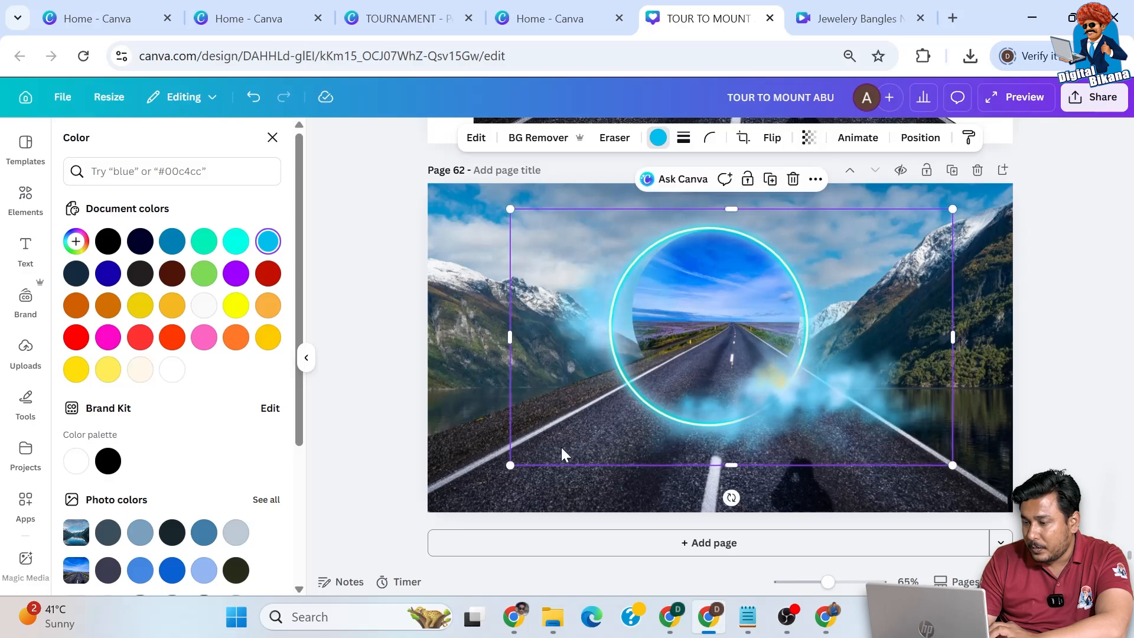
left_click_drag(513, 466, 569, 445)
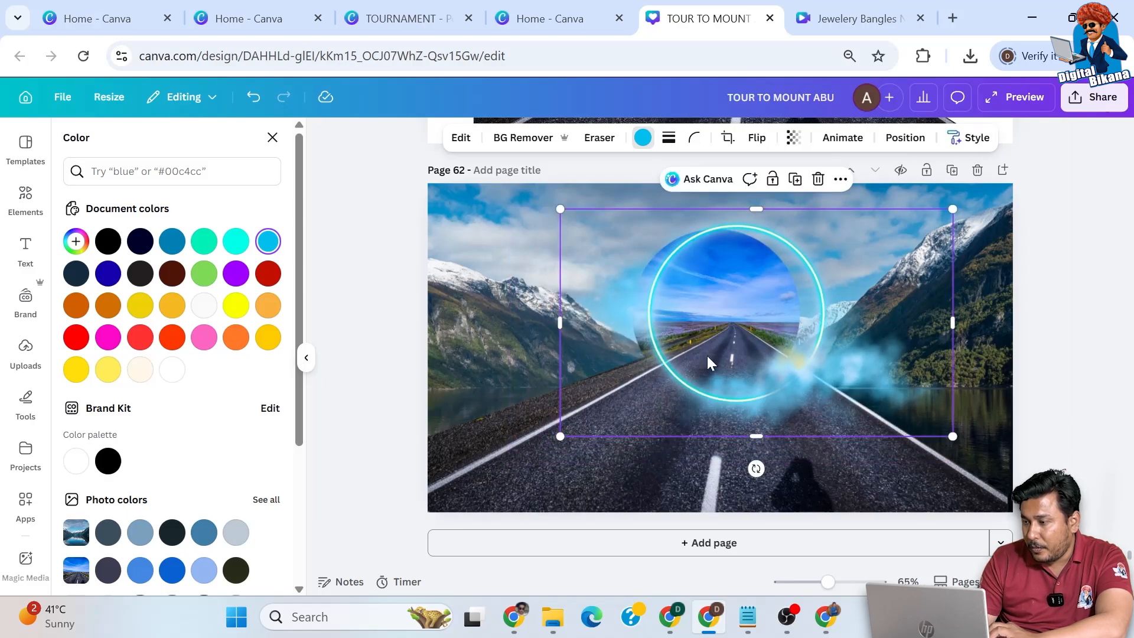
left_click_drag(727, 348, 704, 351)
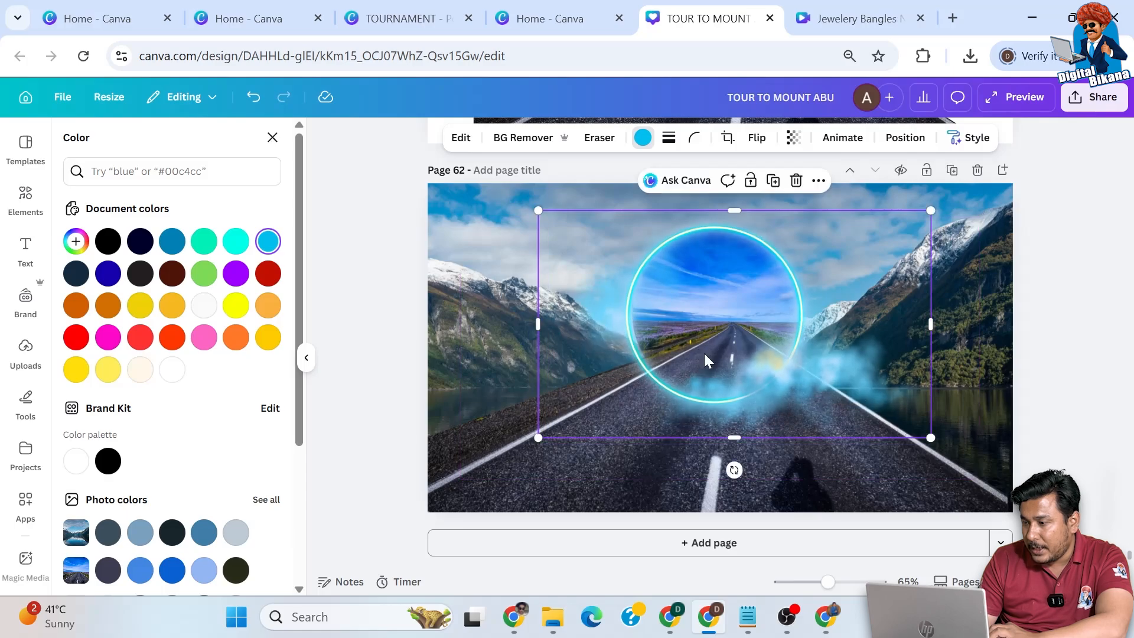
Send the neon ring backward one layer so it sits behind the cut-out road.
left_click(818, 180)
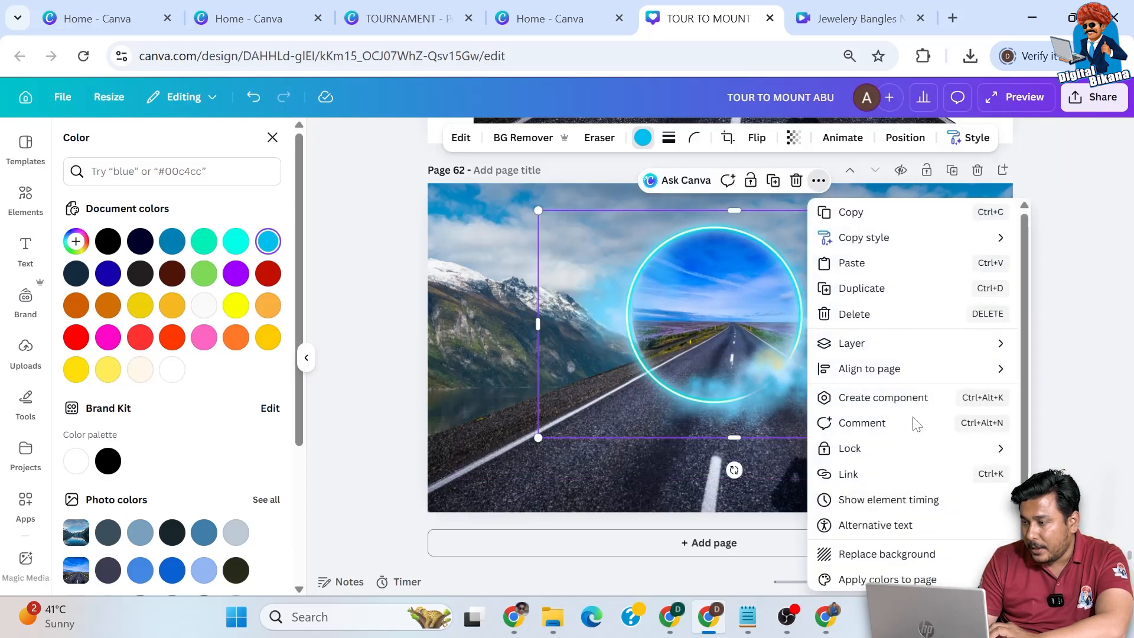
mouse_move(875, 353)
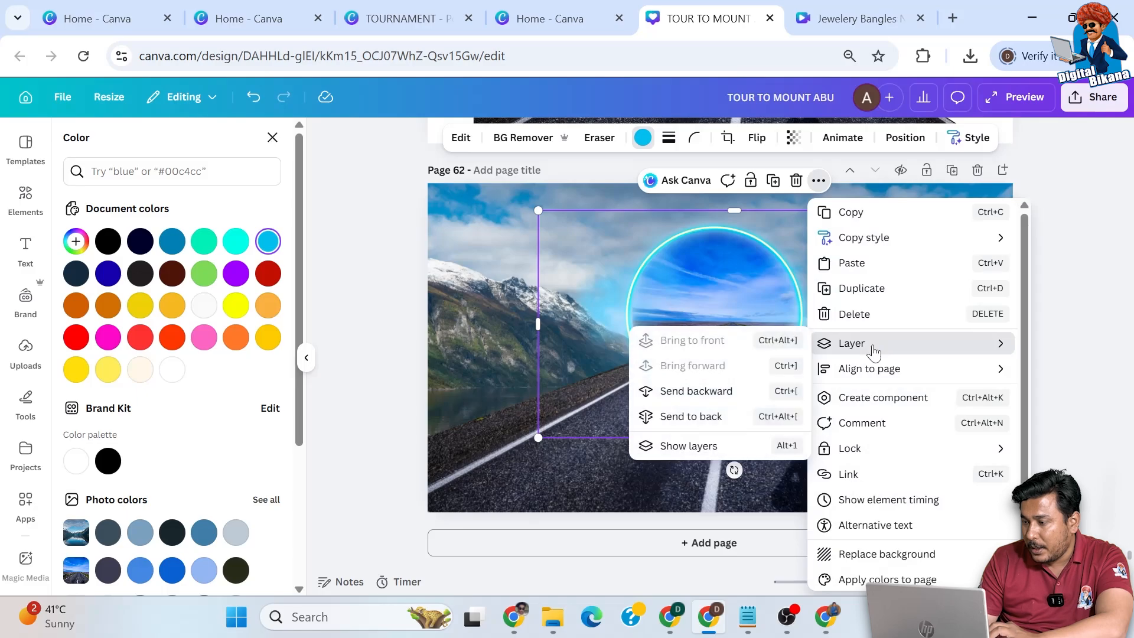
left_click(697, 391)
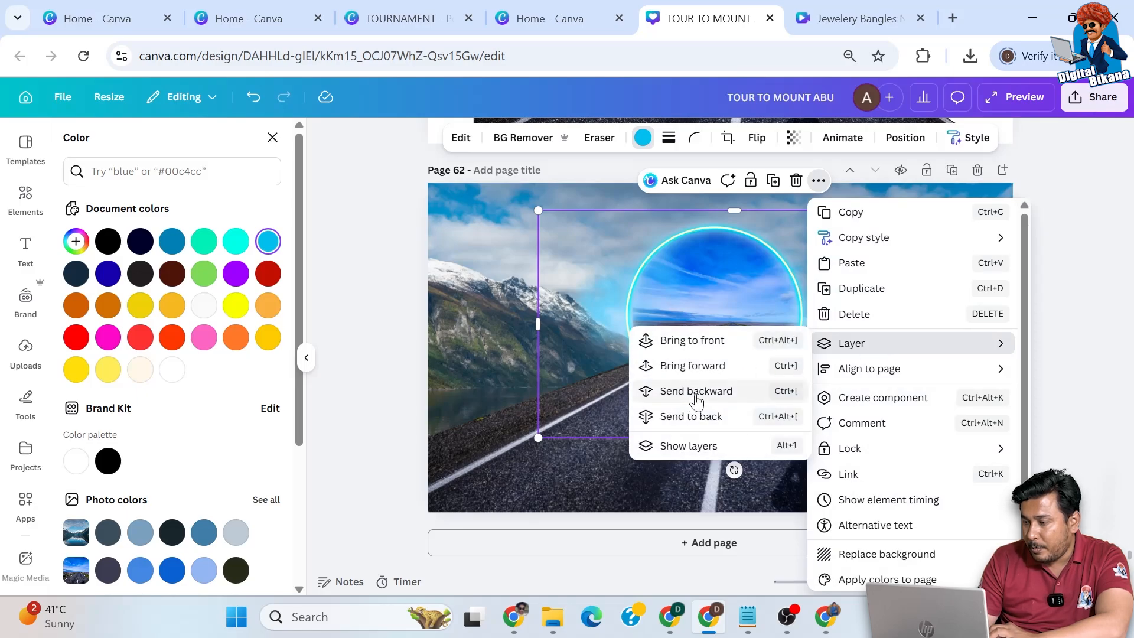
left_click(1075, 342)
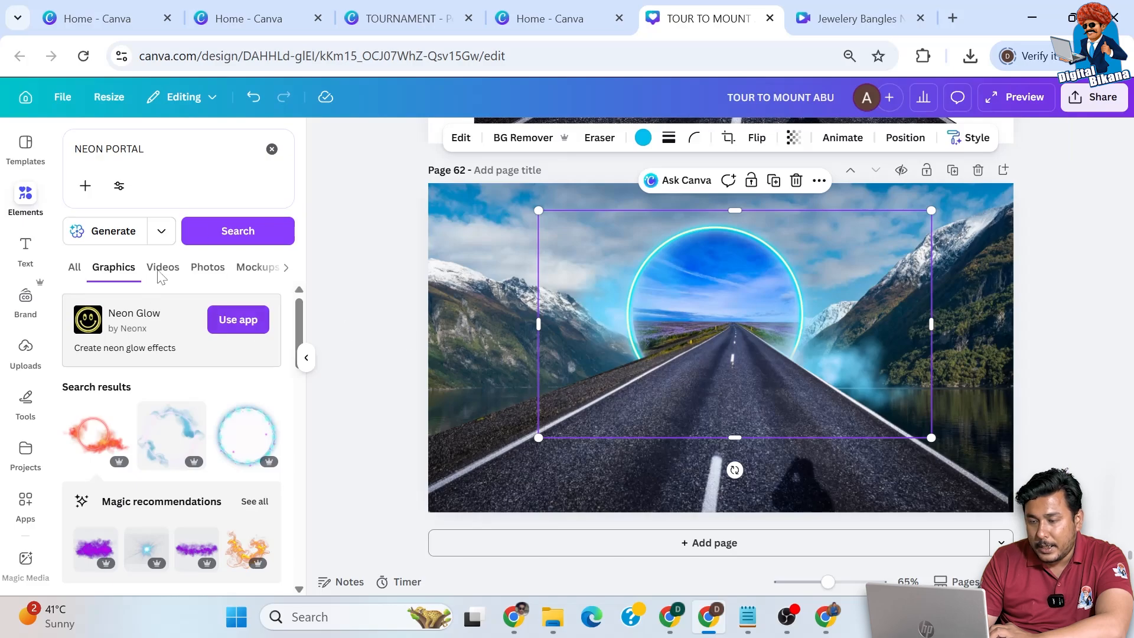
Search the graphics for NEON LINE, add the blue glowing line to page 62 and recolour it bright light blue.
left_click_drag(155, 149, 4, 163)
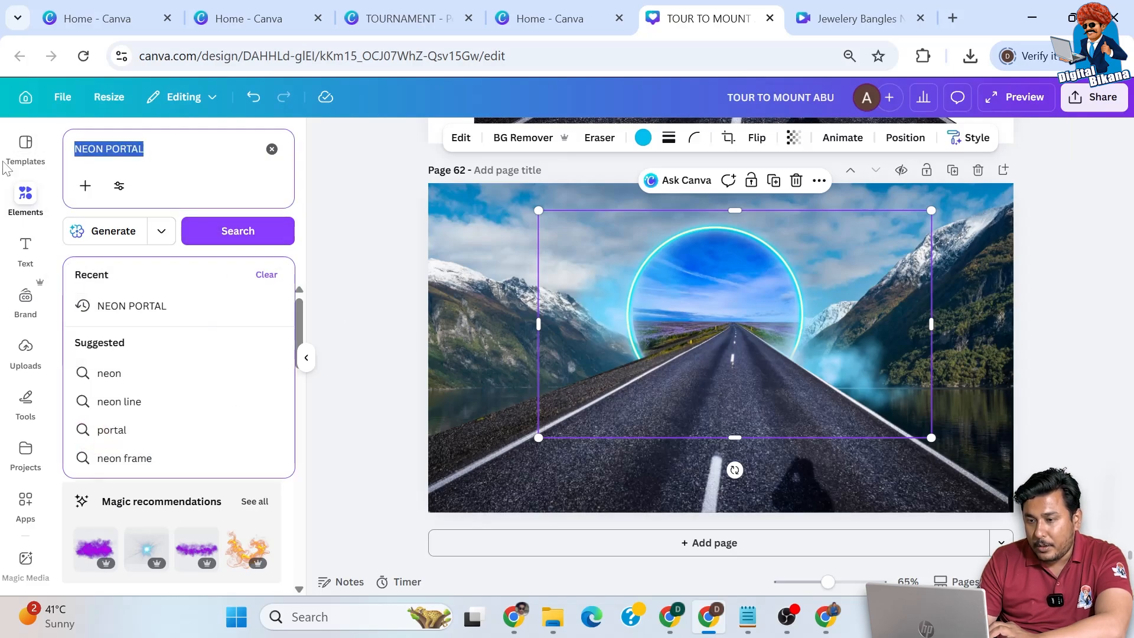
type("NEON LINE")
key("Return")
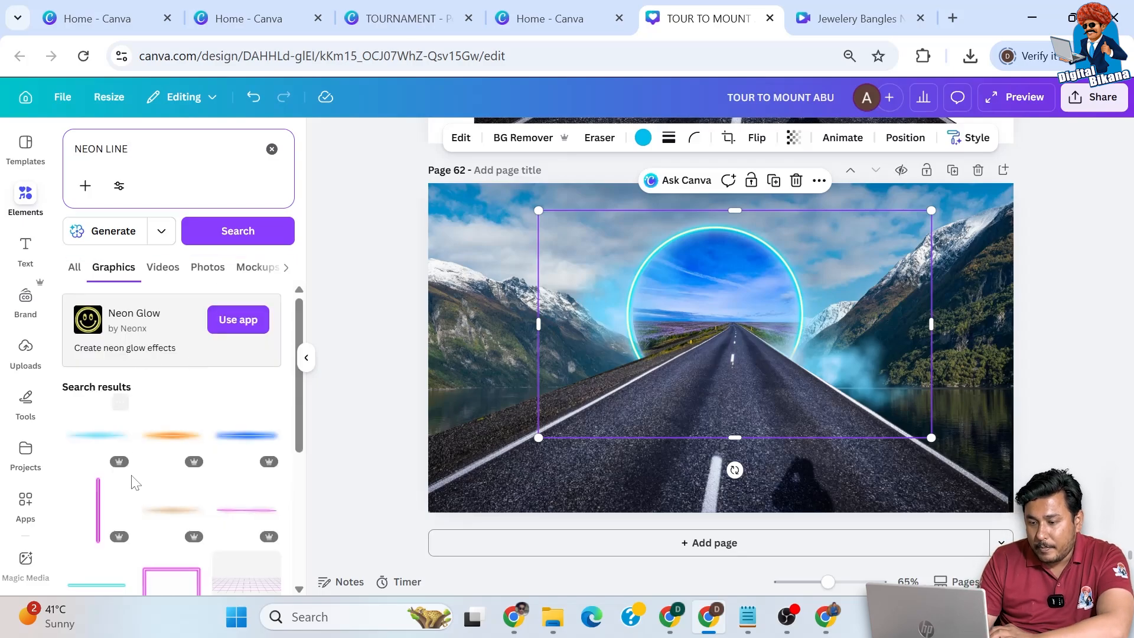
left_click(243, 447)
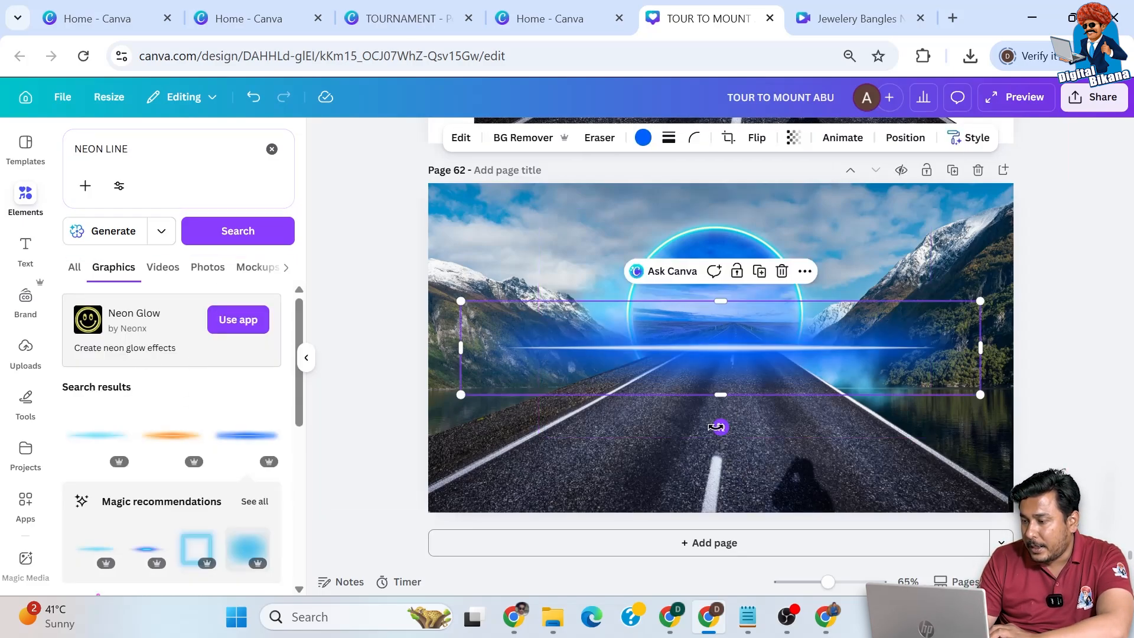
left_click(642, 138)
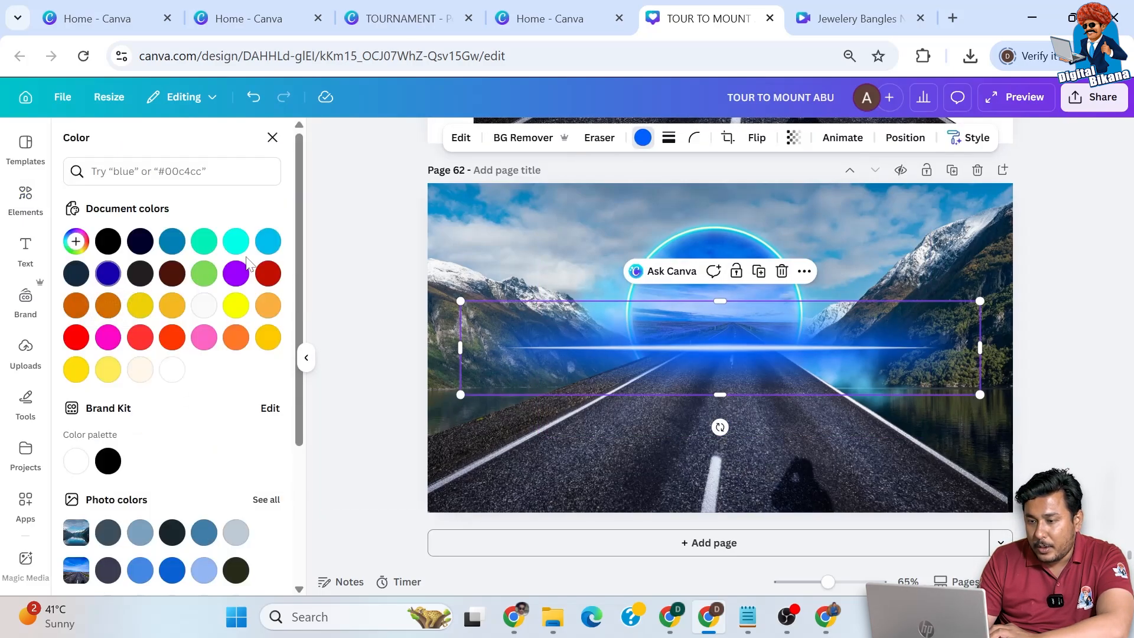
left_click(268, 241)
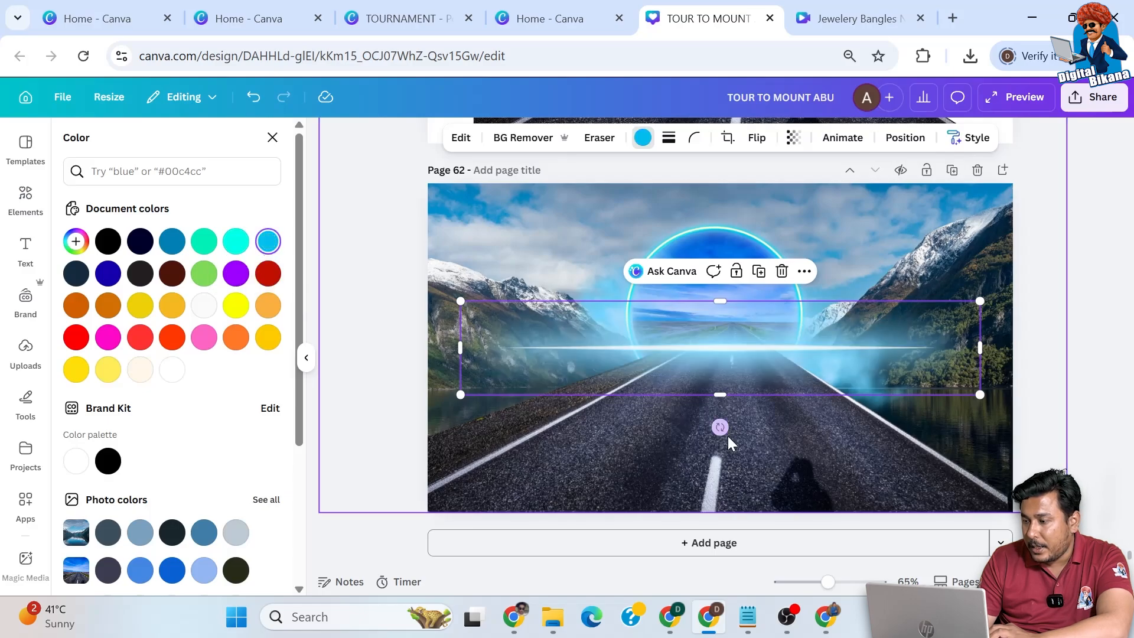
Rotate the glowing line to the road's slope and lay it along the road's left edge, running up to the portal.
left_click_drag(720, 428, 759, 428)
left_click_drag(789, 333, 576, 397)
left_click_drag(539, 480, 540, 482)
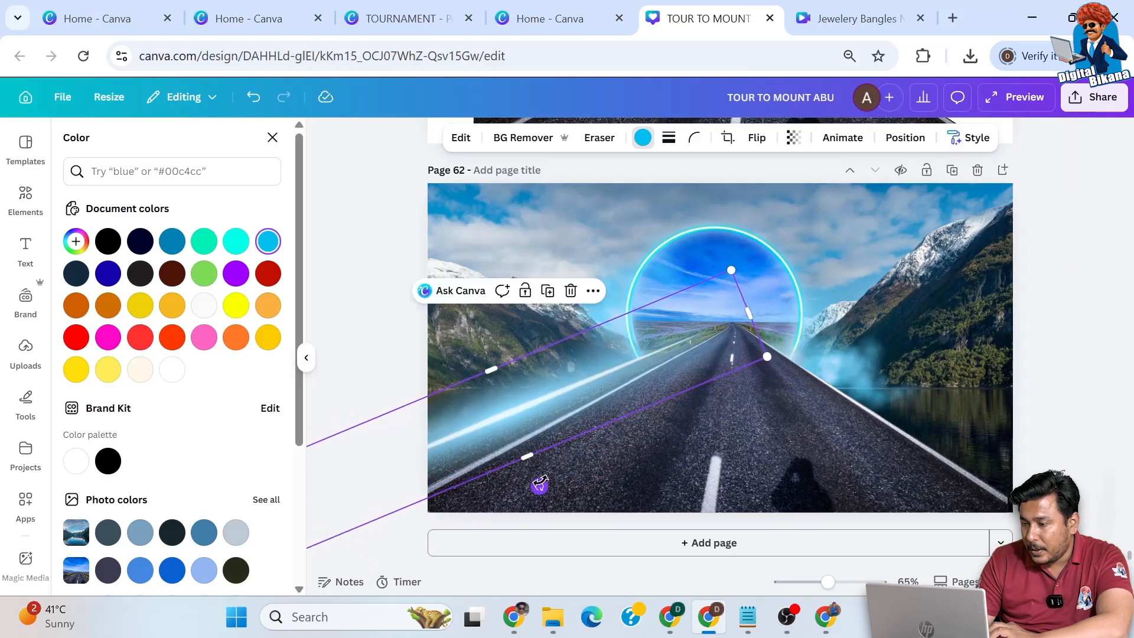
Duplicate the glowing line, tilt the copy the opposite way and fit it along the road's right edge up to the portal.
left_click(549, 292)
left_click_drag(646, 393, 802, 378)
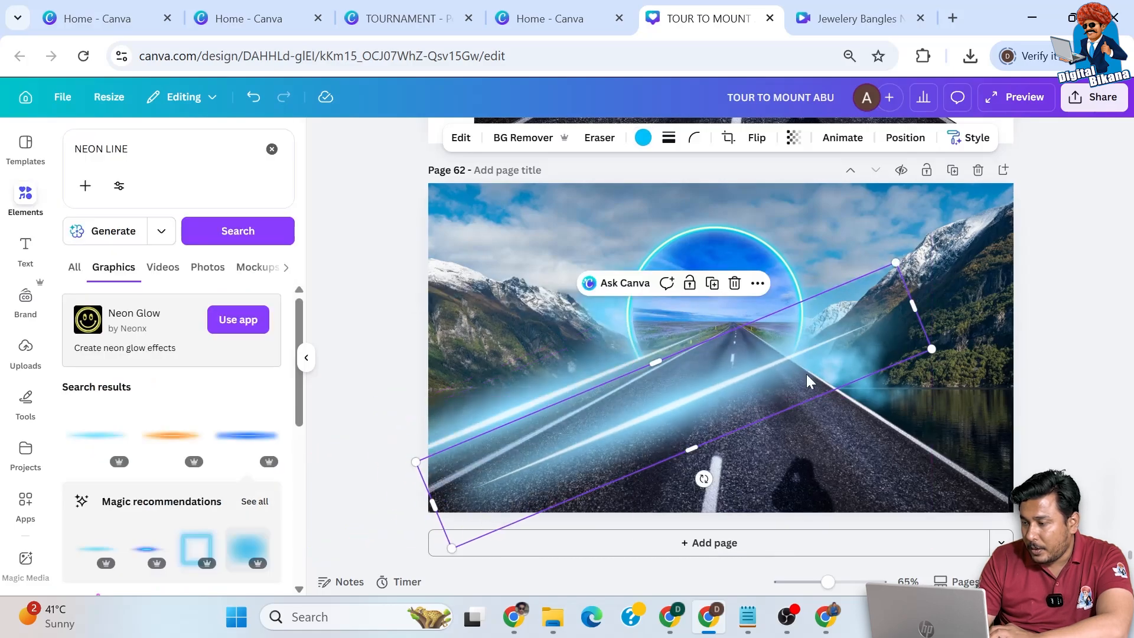
left_click_drag(704, 479, 619, 464)
left_click_drag(671, 424, 903, 440)
left_click_drag(853, 481, 866, 492)
left_click_drag(967, 473, 967, 484)
left_click_drag(685, 284, 763, 309)
left_click(1079, 355)
left_click(715, 337)
left_click(1041, 362)
left_click(896, 428)
left_click_drag(896, 428, 884, 431)
left_click(1055, 401)
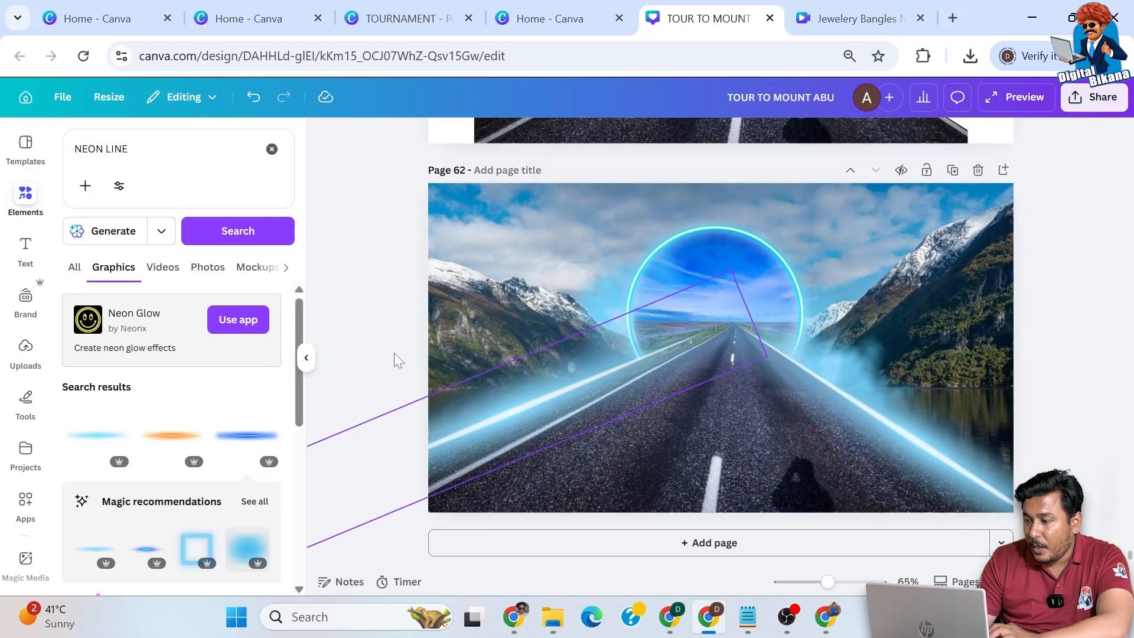
Search the elements for hot air balloon and limit the results to photos.
left_click_drag(134, 150, 2, 151)
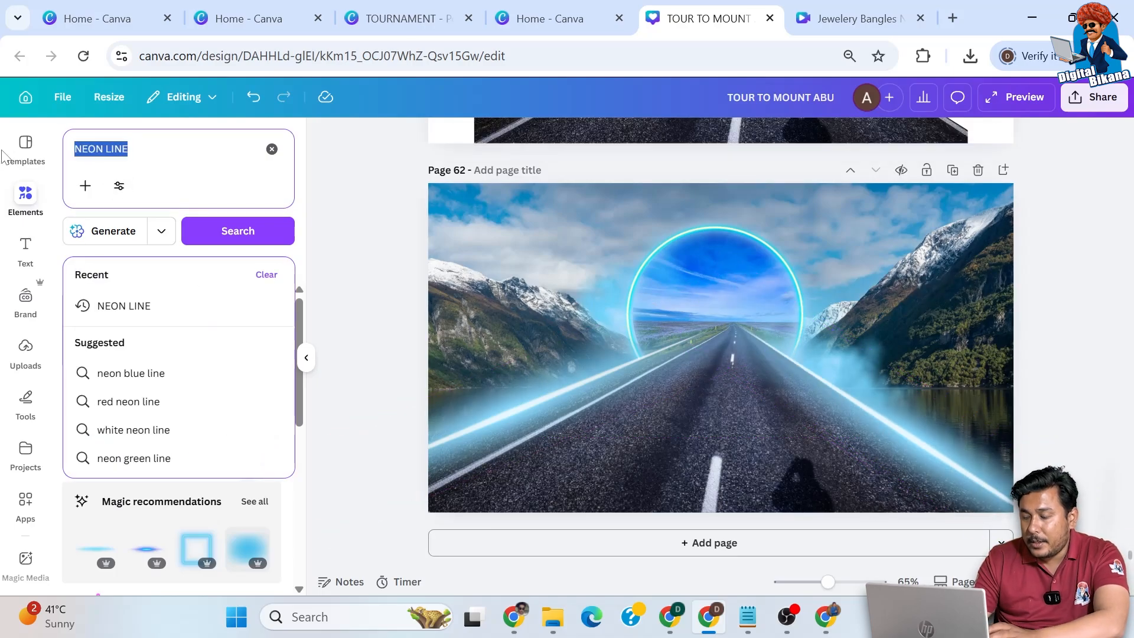
type("PARAC")
key("ctrl+a")
type("HOT")
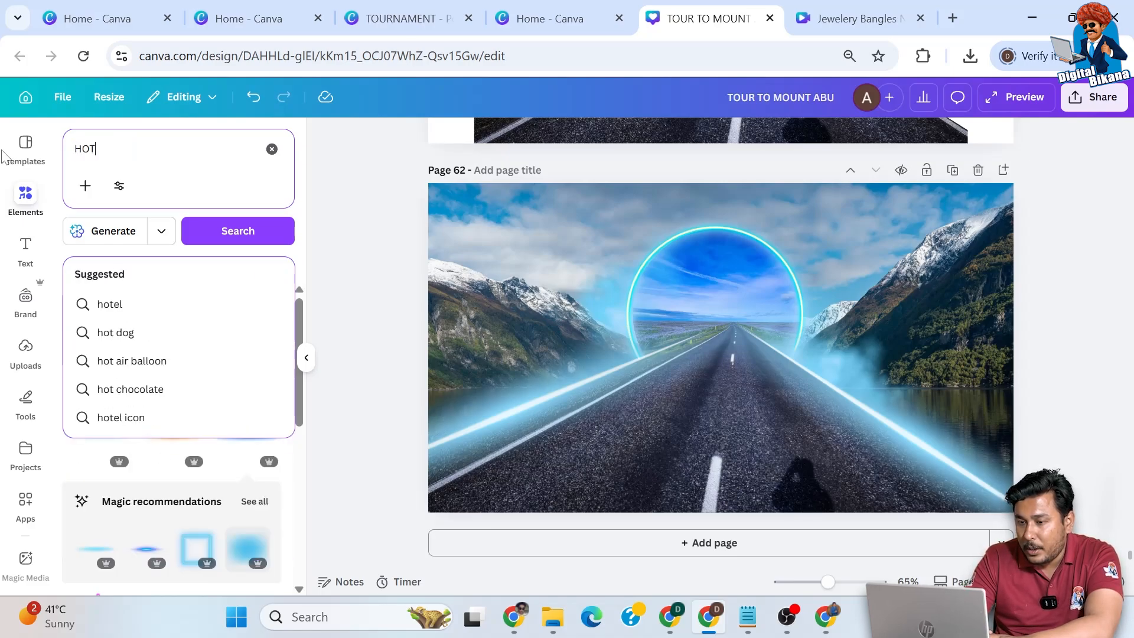
type(" AIR BAL")
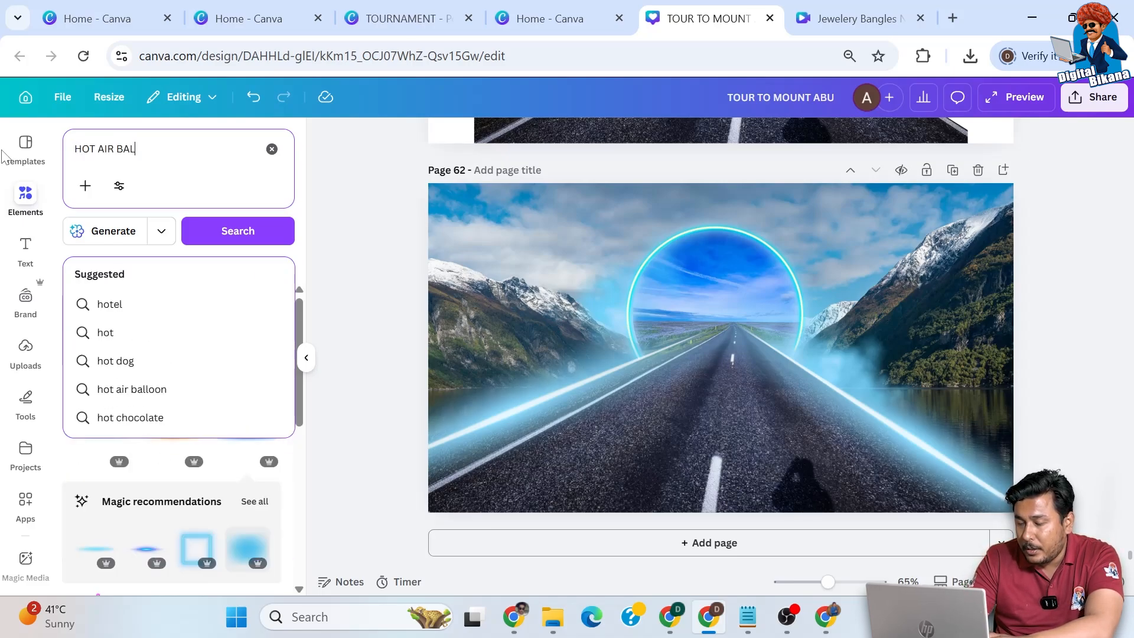
left_click(127, 302)
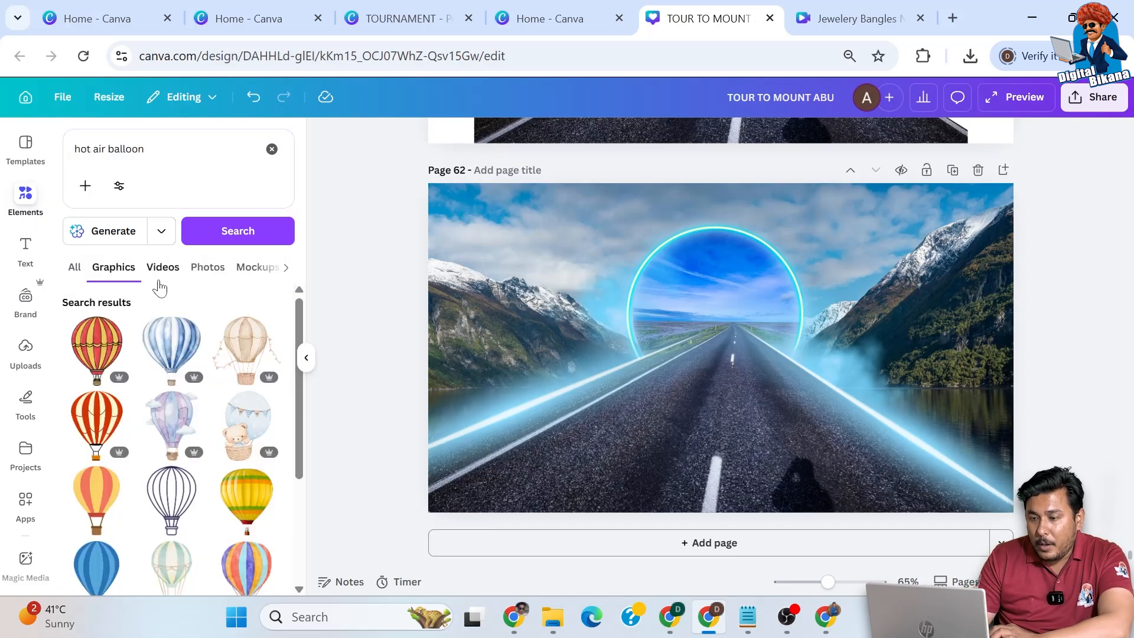
left_click(208, 269)
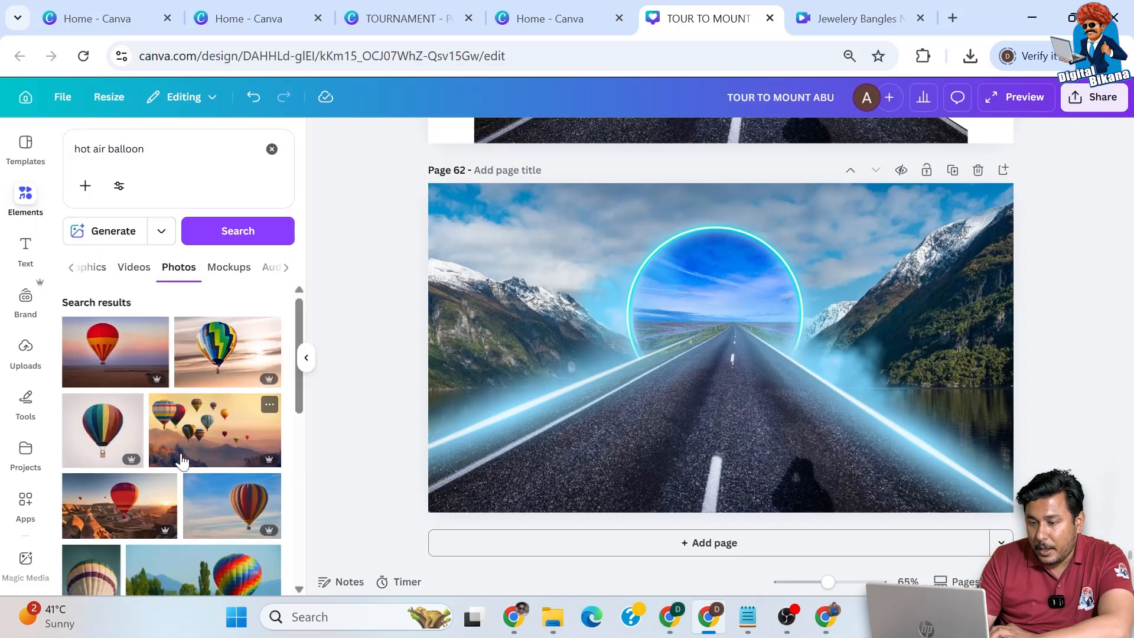
Add the photo of three balloons on blue sky, remove its background, and place it reduced over the portal's upper right edge.
scroll(182, 460, "down", 5)
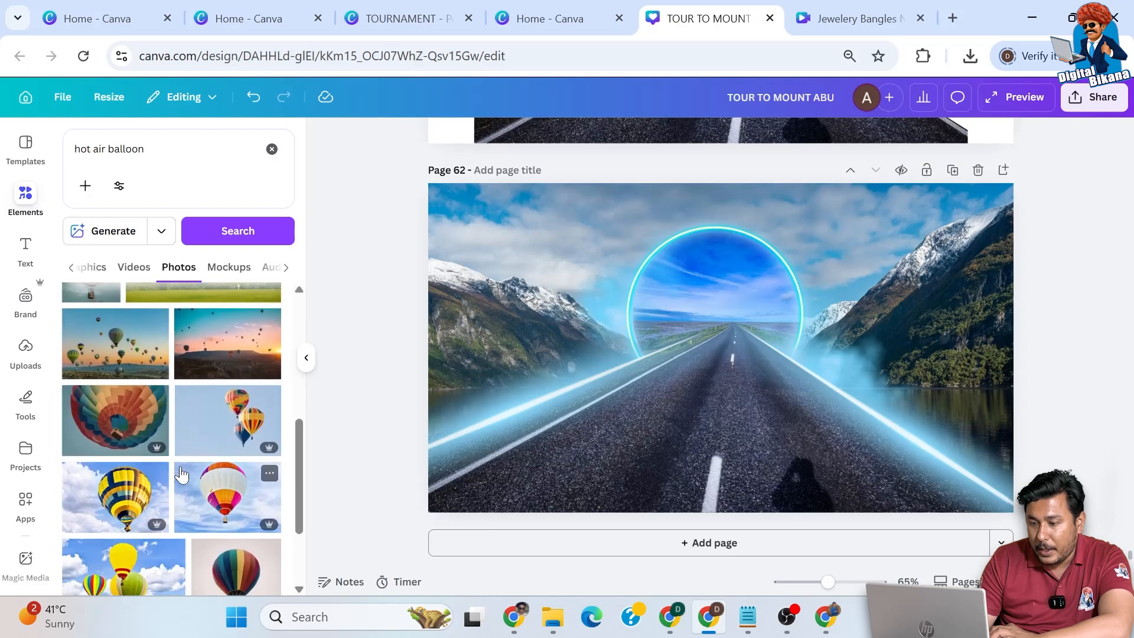
scroll(182, 472, "down", 1)
left_click(222, 370)
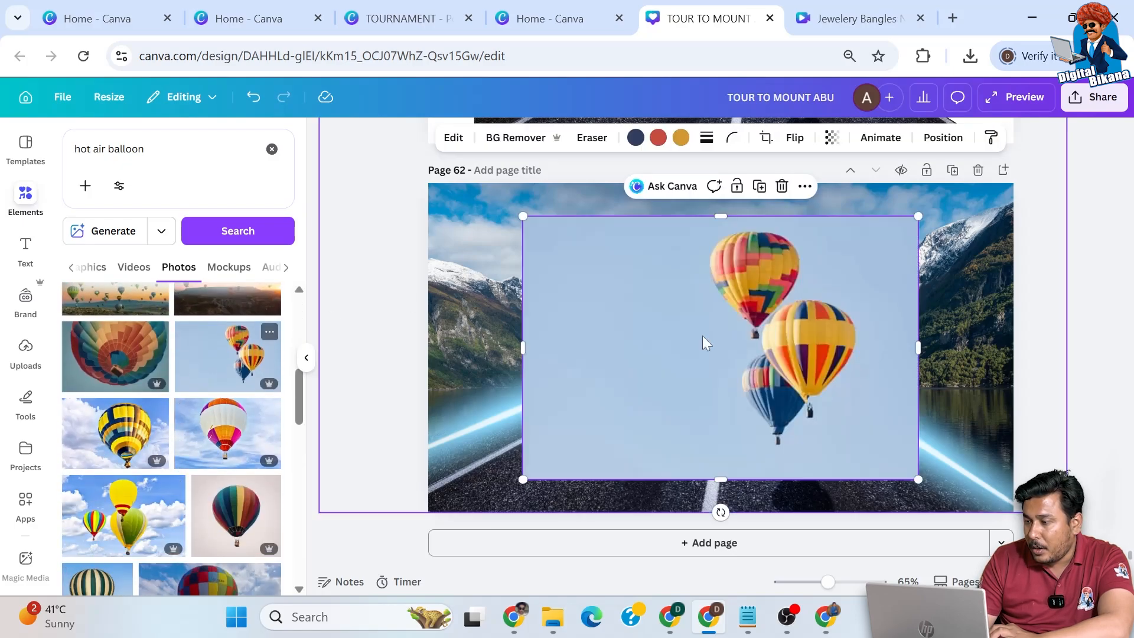
left_click(522, 142)
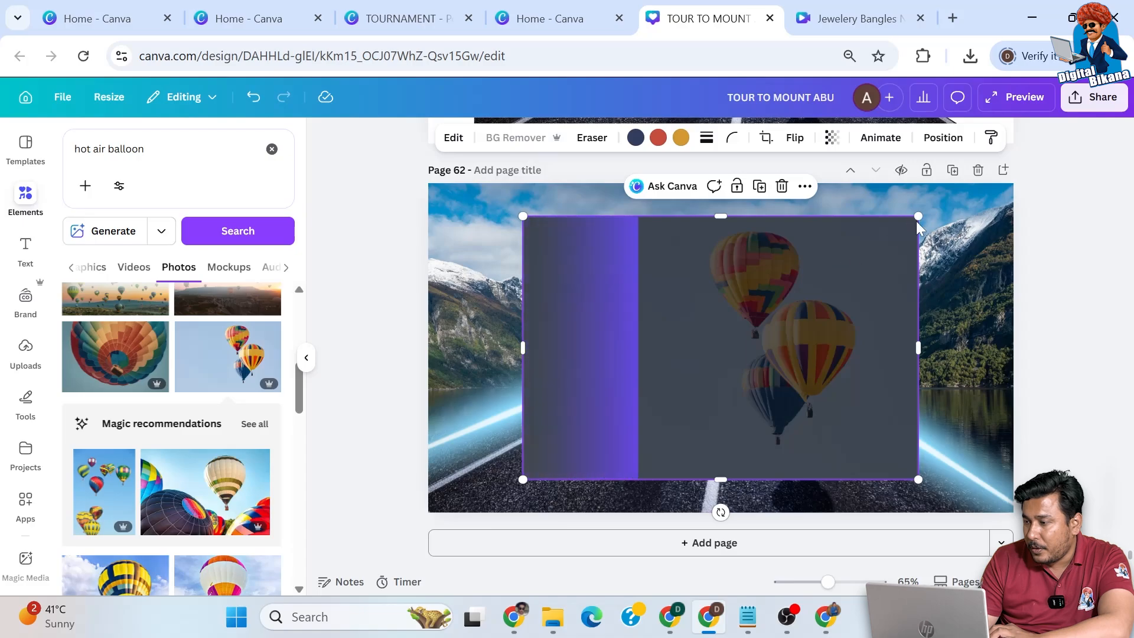
left_click_drag(897, 246, 718, 371)
left_click_drag(662, 406, 796, 269)
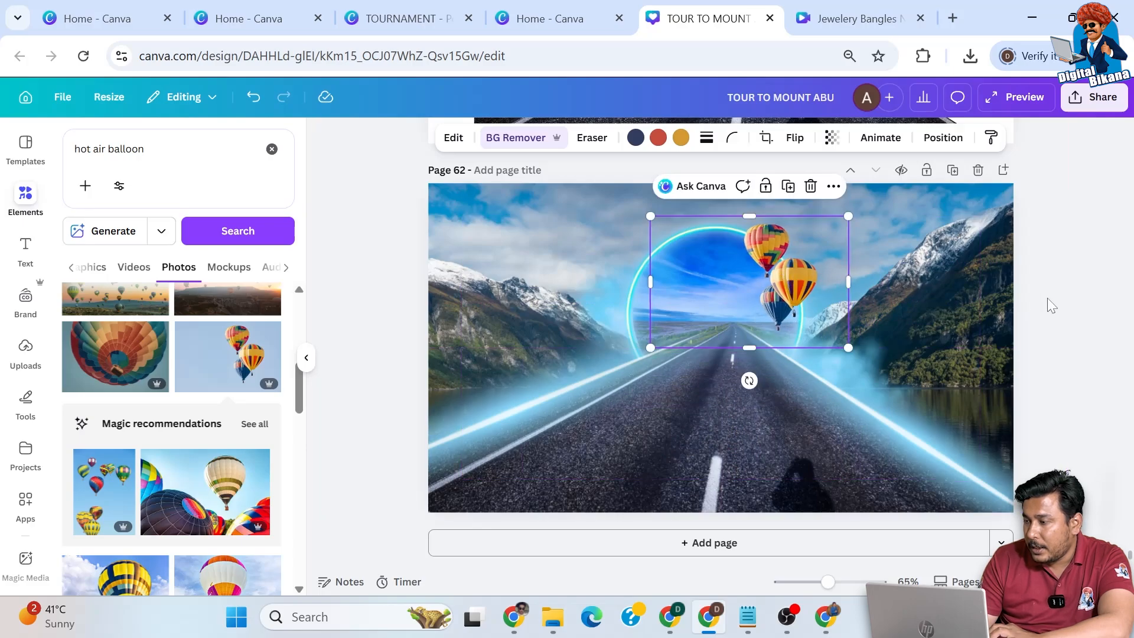
left_click(1070, 302)
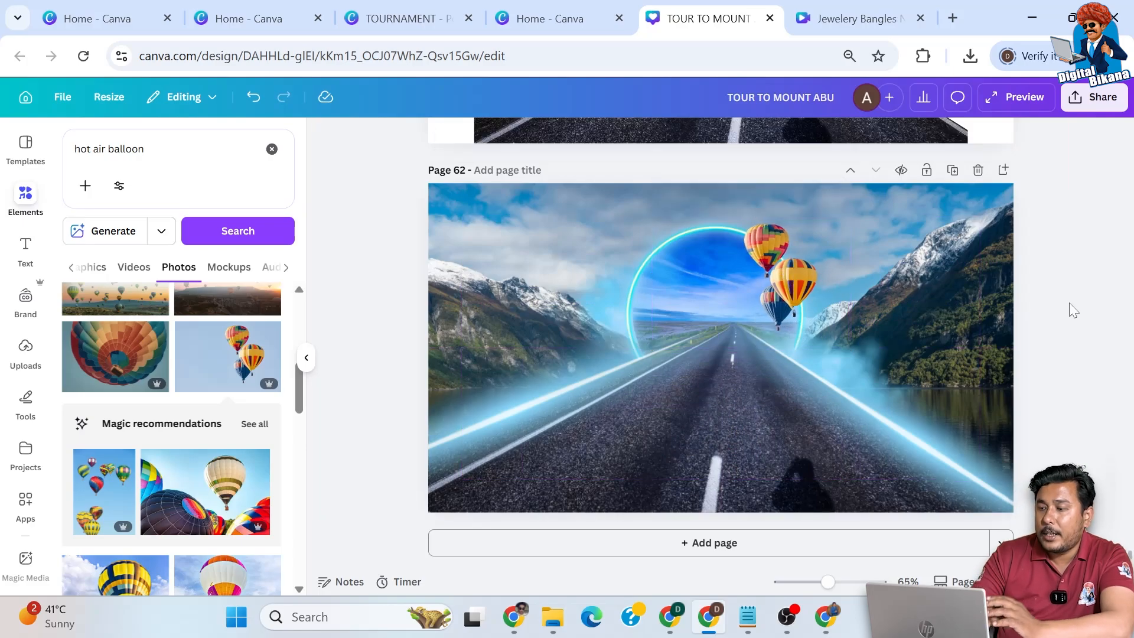